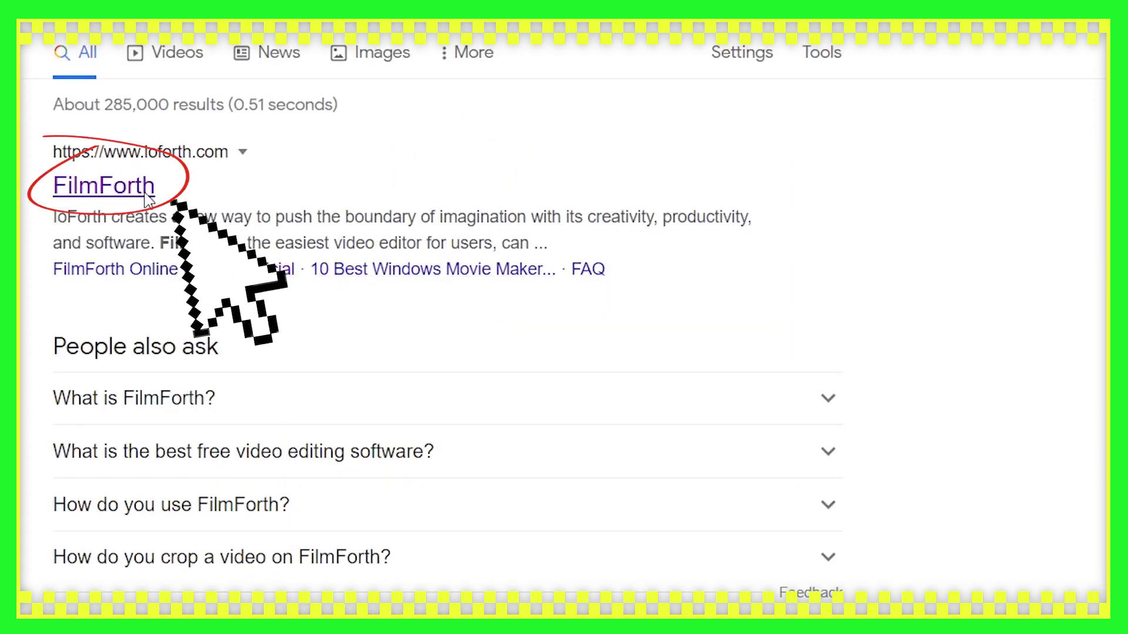
- Open the official FilmForth website from the Google search results
{"action": "left_click", "coordinate": [117, 186]}
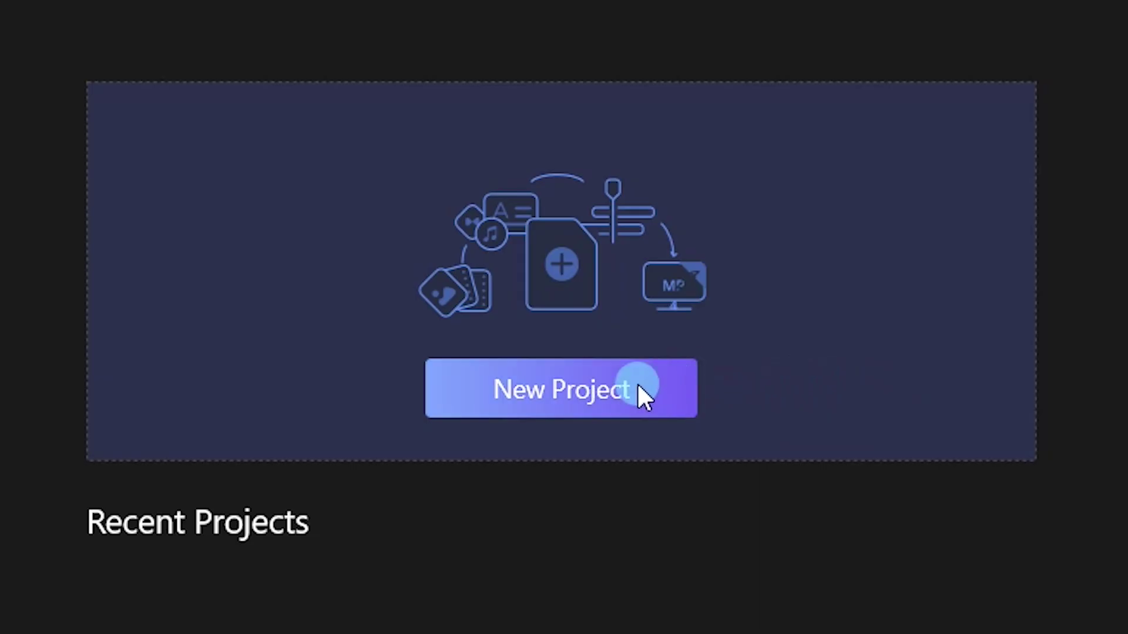
- Create a new project with the 12-second coffee-cup clip and set it to 4:5 Instagram
{"action": "left_click", "coordinate": [638, 385]}
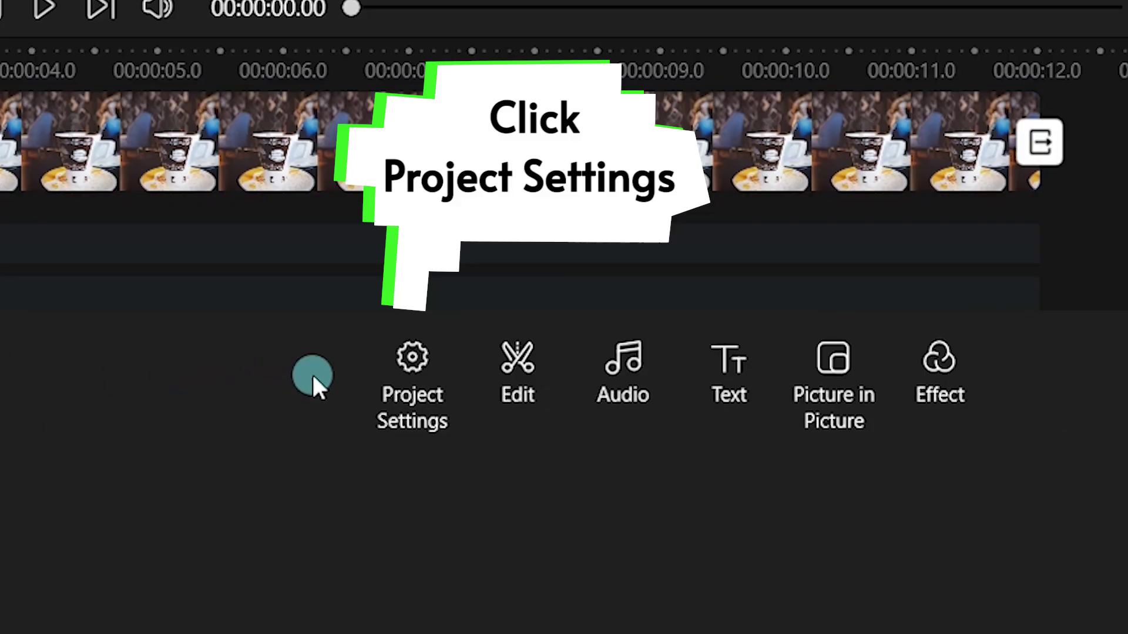
{"action": "left_click", "coordinate": [412, 376]}
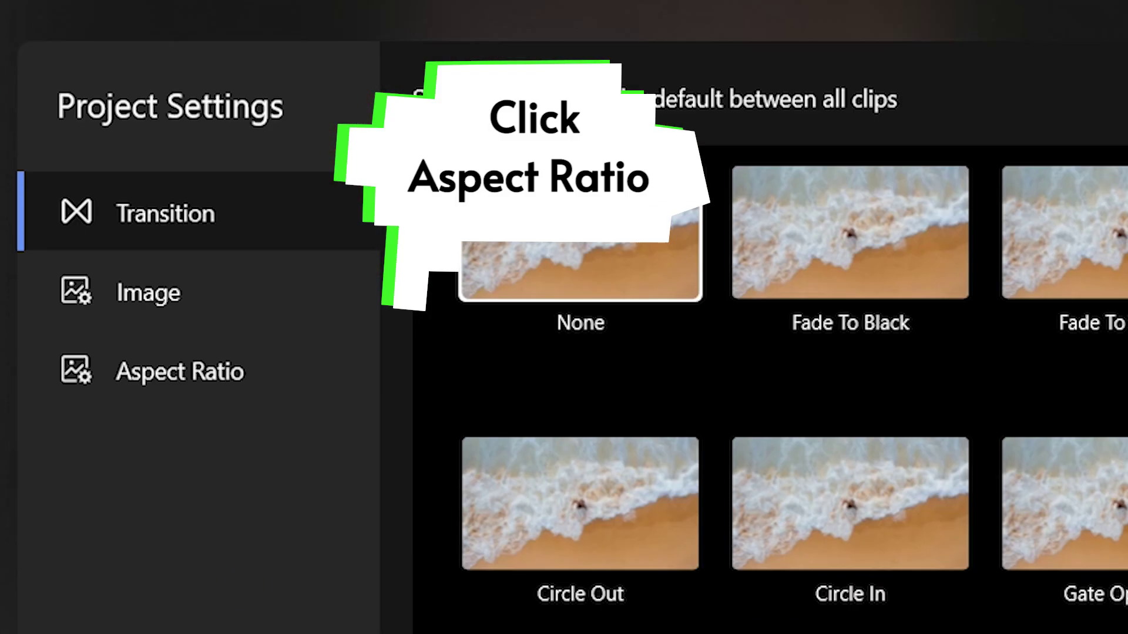
{"action": "left_click", "coordinate": [213, 383]}
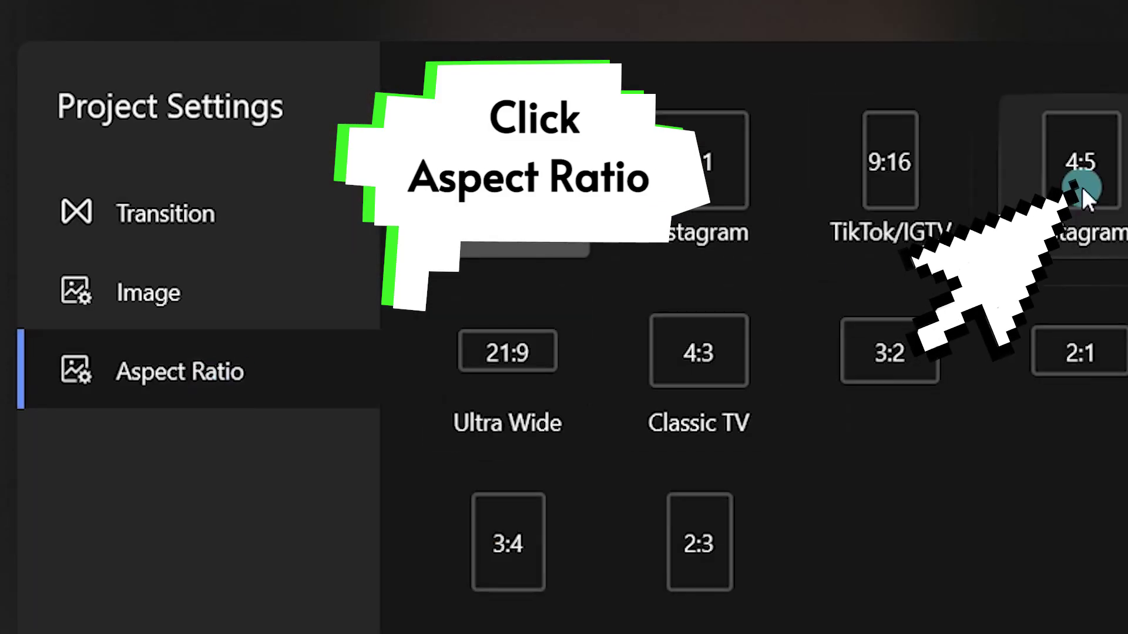
{"action": "left_click", "coordinate": [1073, 209]}
{"action": "left_click", "coordinate": [688, 574]}
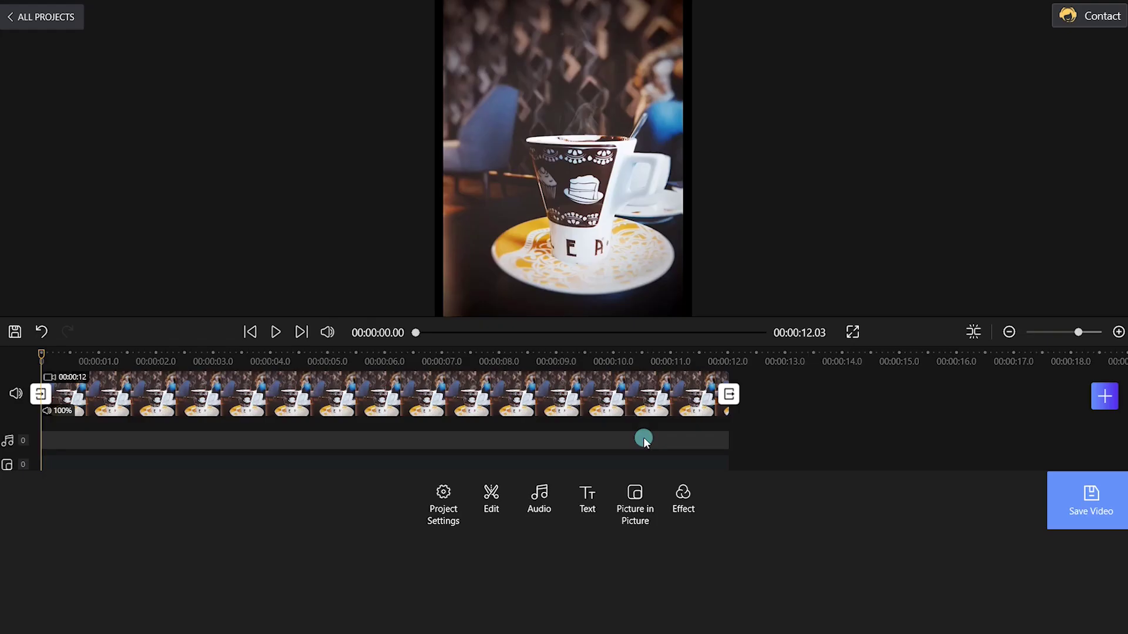
{"action": "left_click", "coordinate": [566, 390]}
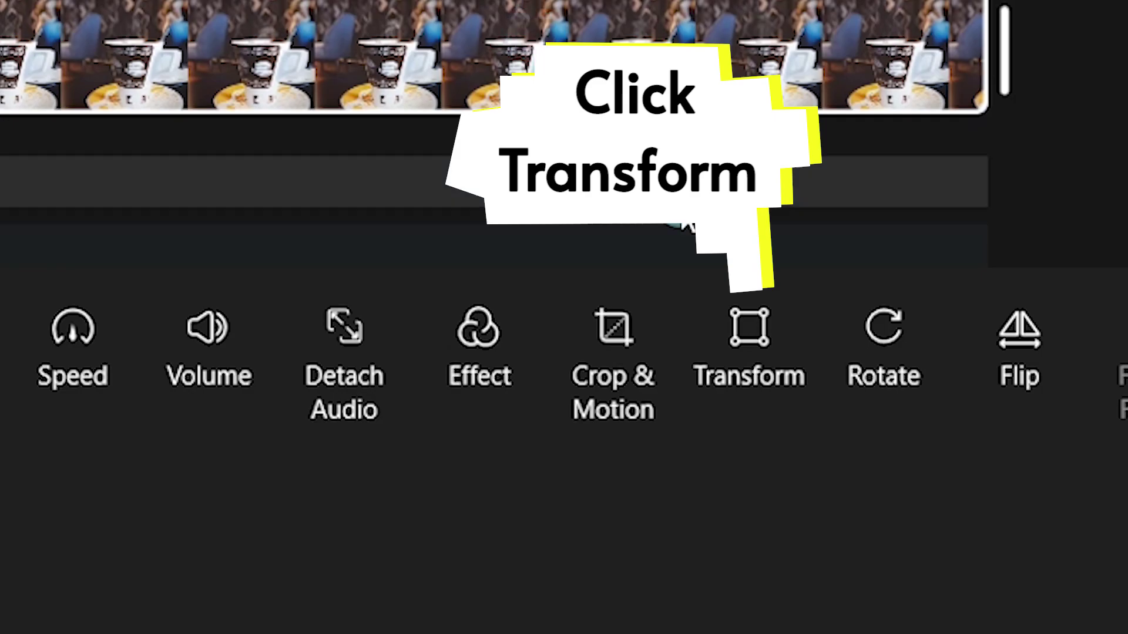
- Scale the coffee clip to 1.26 and shift it slightly left and up
{"action": "left_click", "coordinate": [645, 492]}
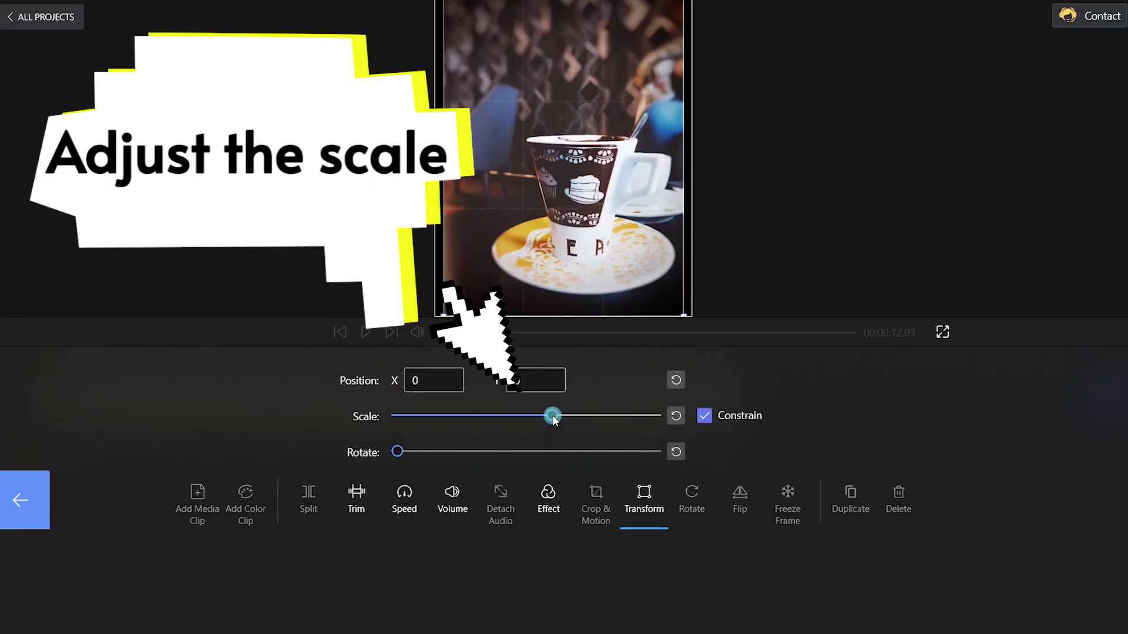
{"action": "left_click_drag", "start_coordinate": [487, 110], "coordinate": [508, 111]}
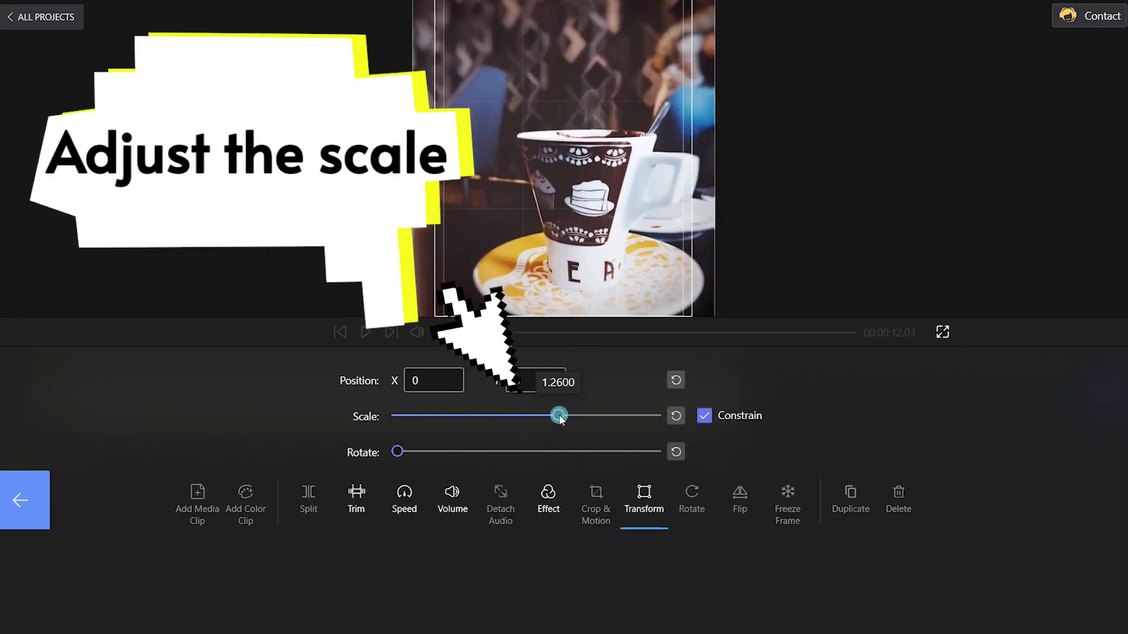
{"action": "left_click_drag", "start_coordinate": [590, 231], "coordinate": [584, 235]}
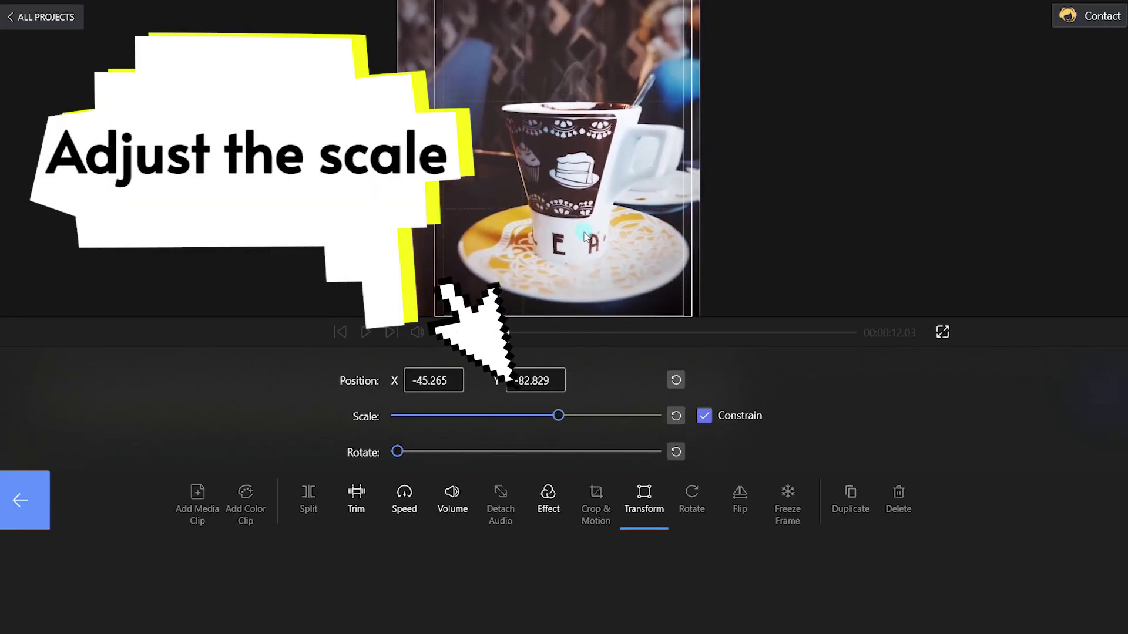
{"action": "left_click", "coordinate": [57, 494]}
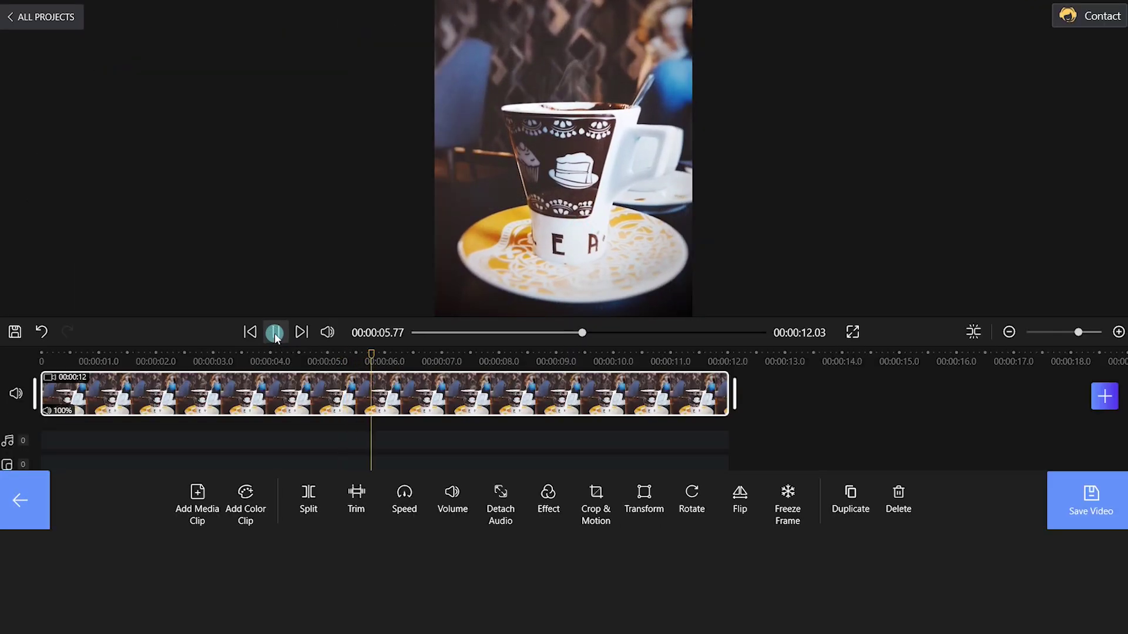
{"action": "left_click", "coordinate": [275, 333]}
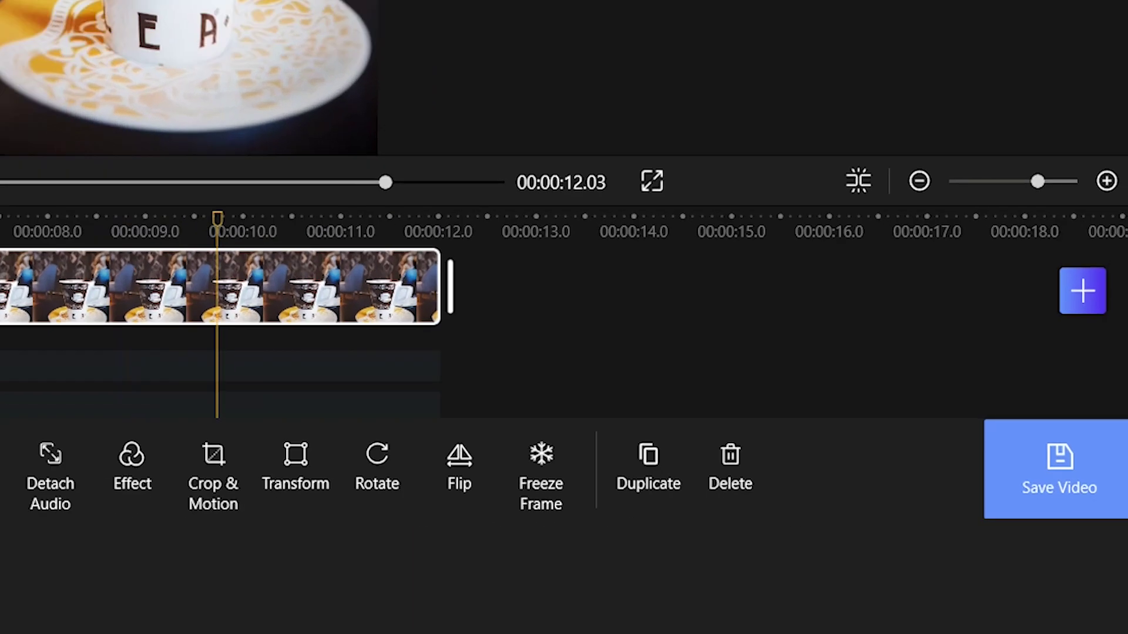
- Export the coffee video at 1080P (1080x1350) with the watermark turned off
{"action": "left_click", "coordinate": [1098, 496]}
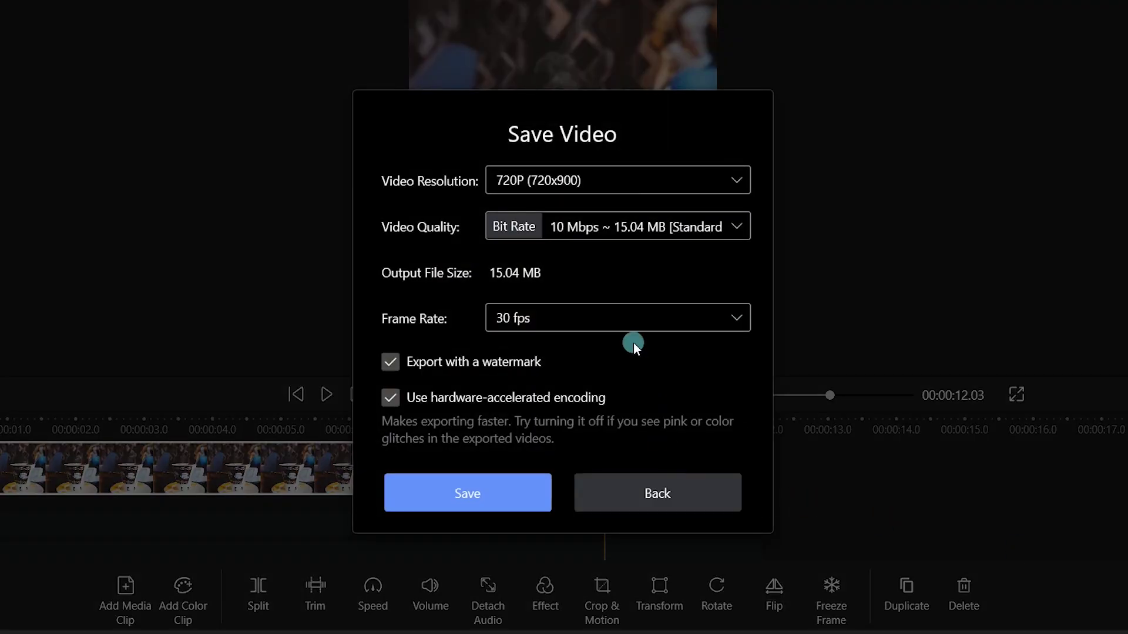
{"action": "left_click", "coordinate": [608, 180]}
{"action": "left_click", "coordinate": [607, 208]}
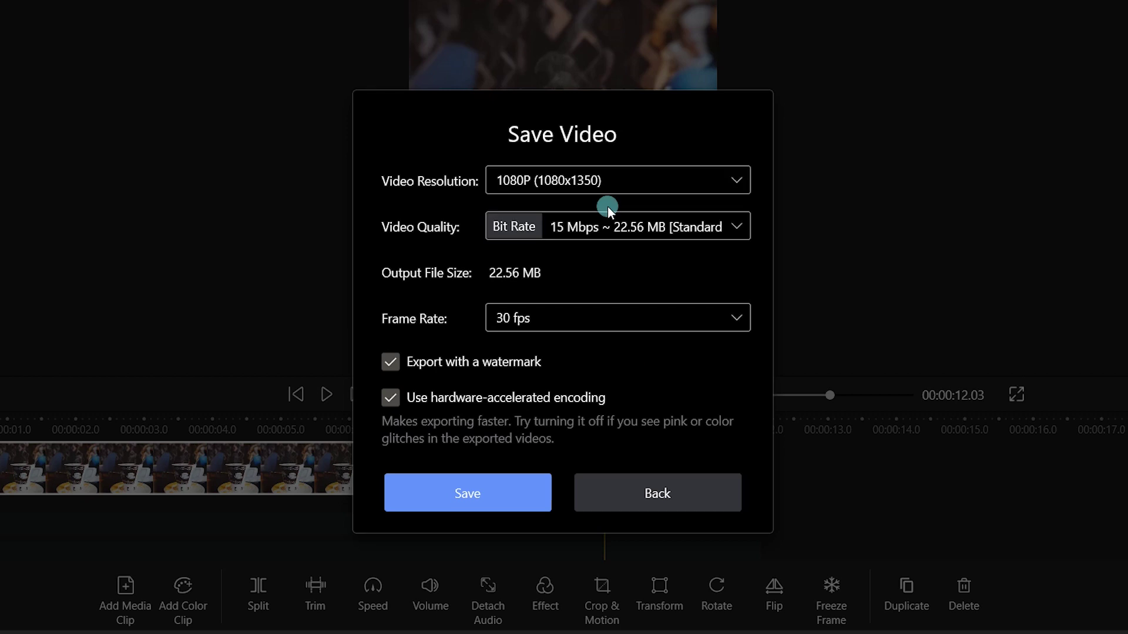
{"action": "left_click", "coordinate": [391, 368]}
{"action": "left_click", "coordinate": [523, 495]}
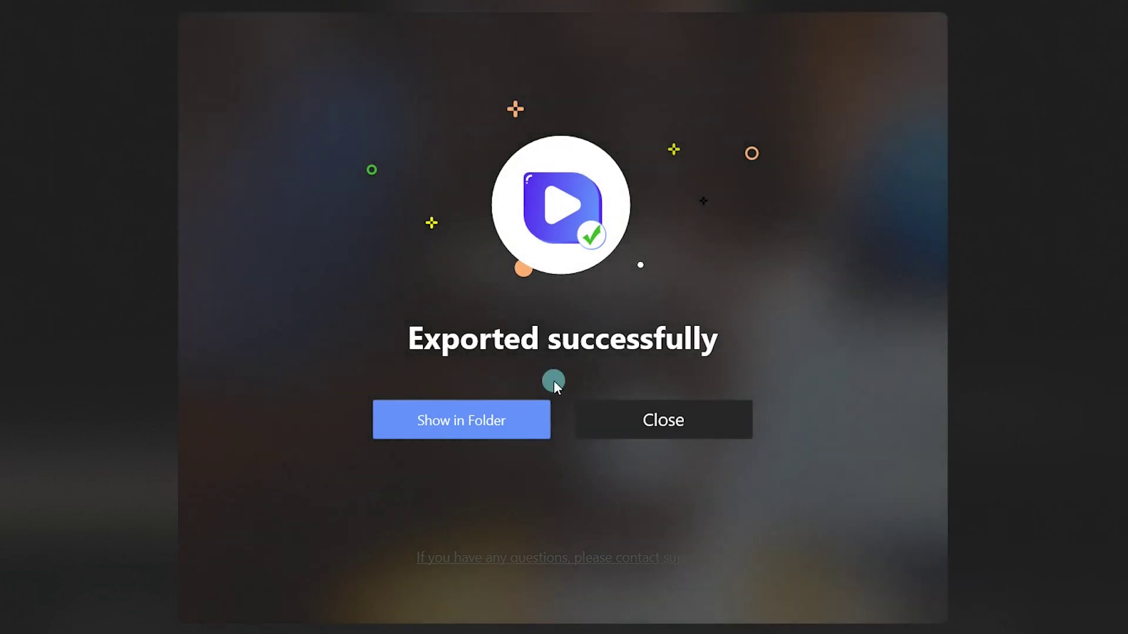
{"action": "left_click", "coordinate": [679, 414]}
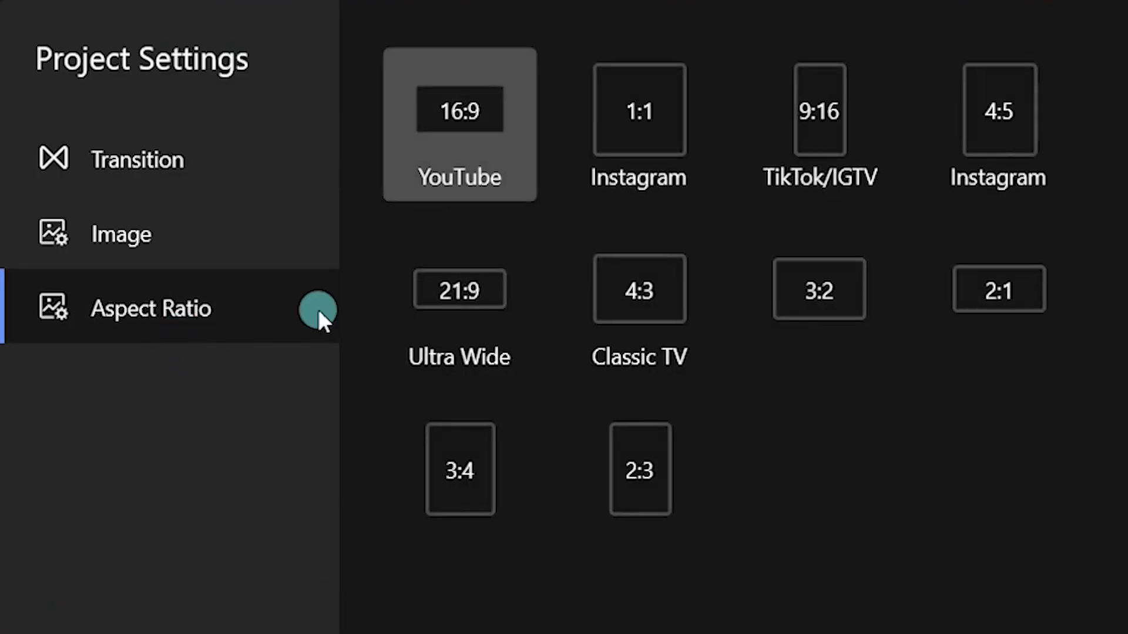
- Set the beach project to 4:5 Instagram and scale the beach clip to 1.95, shifted right
{"action": "left_click", "coordinate": [989, 0]}
{"action": "left_click", "coordinate": [679, 529]}
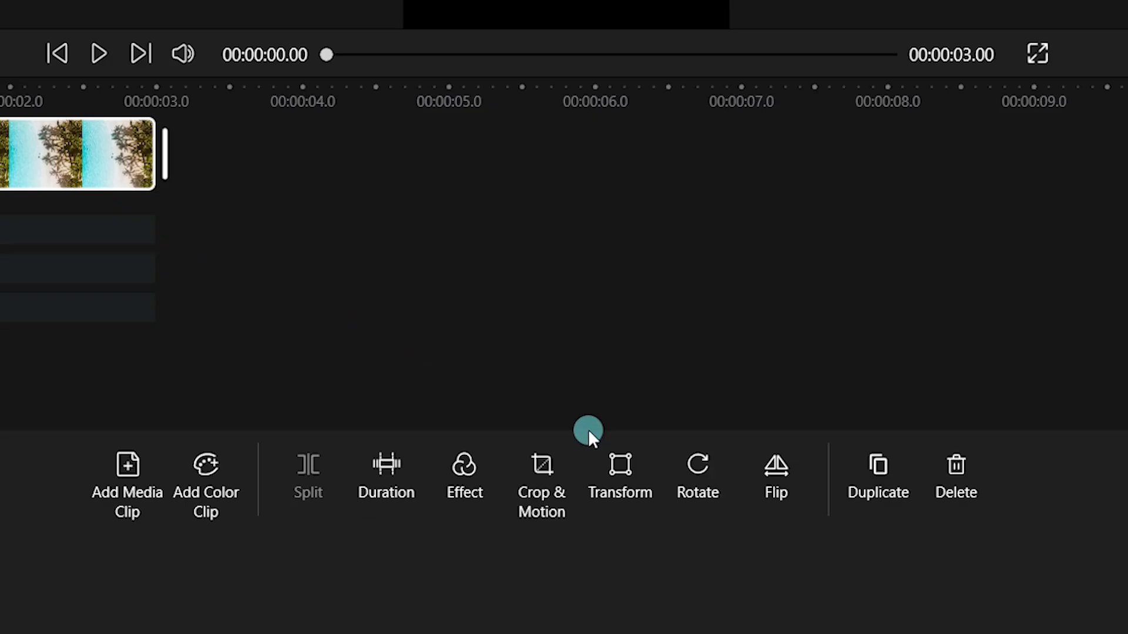
{"action": "left_click", "coordinate": [587, 430]}
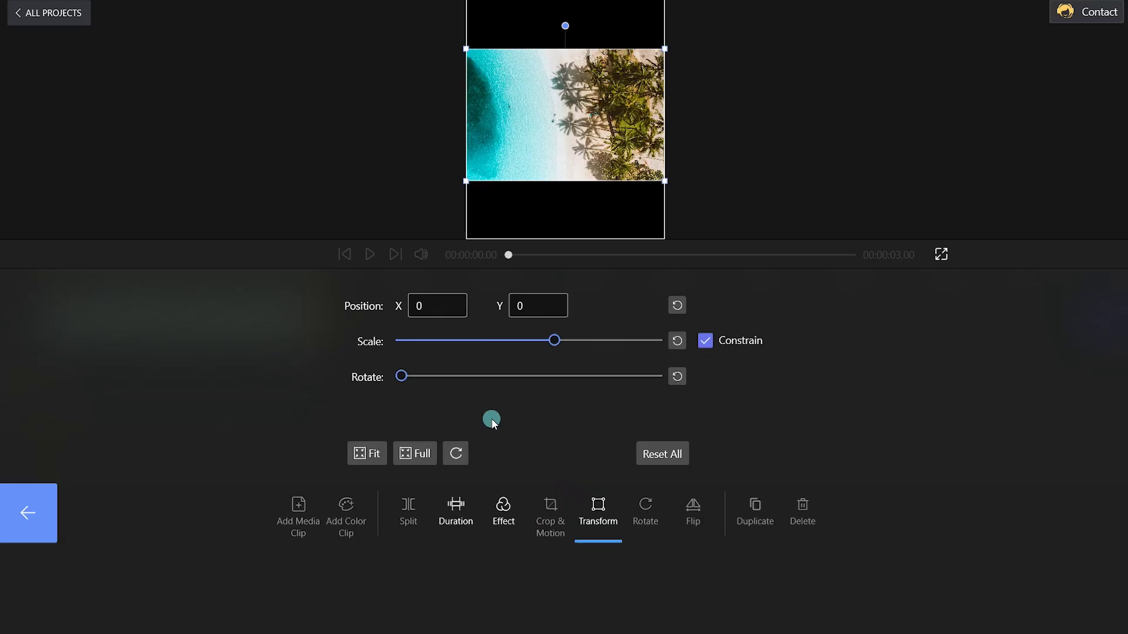
{"action": "left_click_drag", "start_coordinate": [554, 340], "coordinate": [580, 343]}
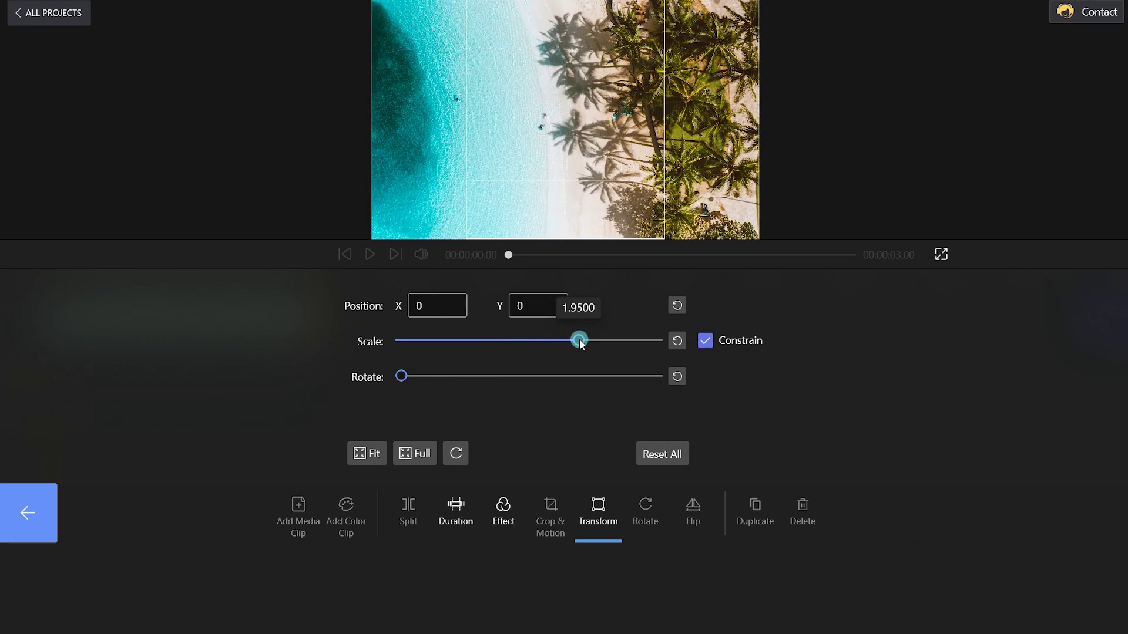
{"action": "left_click_drag", "start_coordinate": [558, 188], "coordinate": [628, 184]}
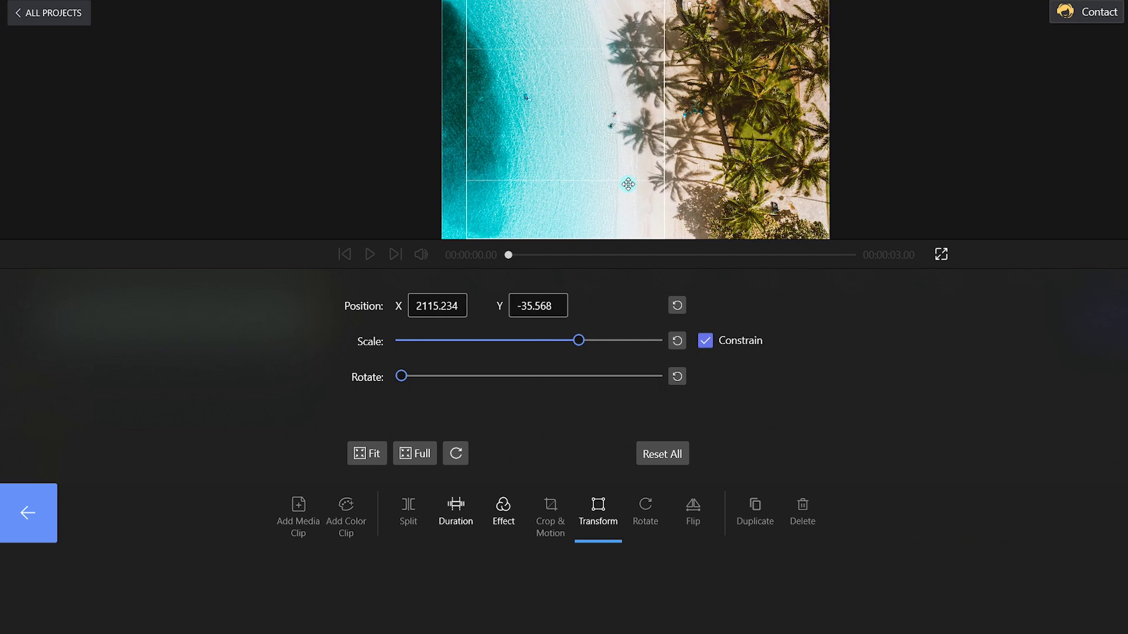
{"action": "left_click", "coordinate": [47, 479]}
- Split the beach-walking overlay at 00:00:07.54 and delete the part past the video's end
{"action": "left_click", "coordinate": [755, 363]}
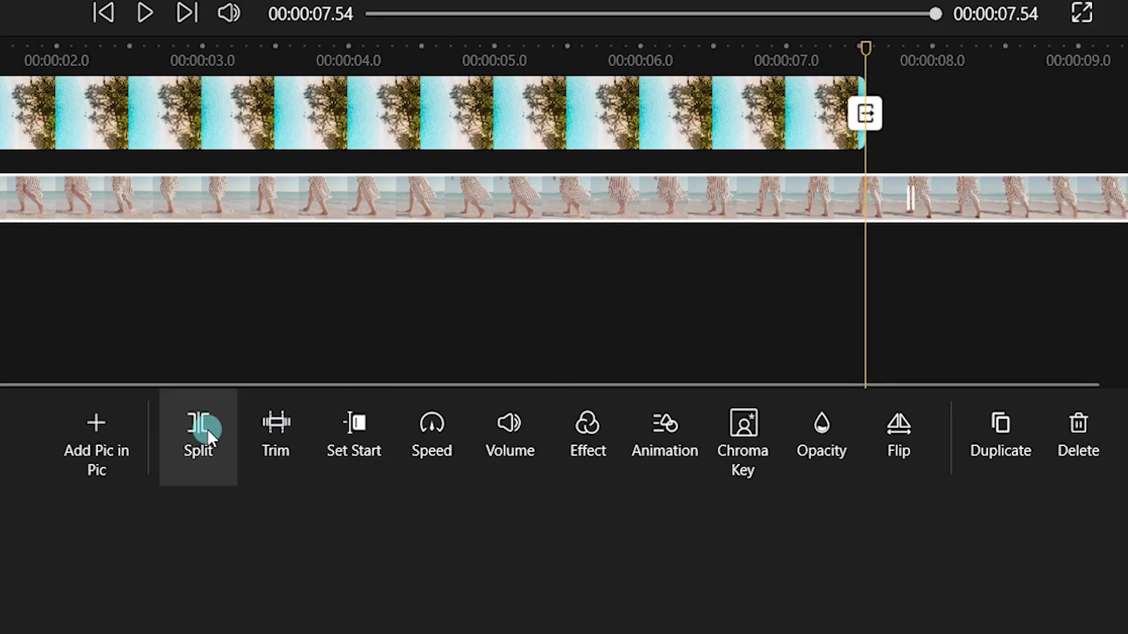
{"action": "left_click", "coordinate": [376, 361]}
{"action": "left_click", "coordinate": [845, 508]}
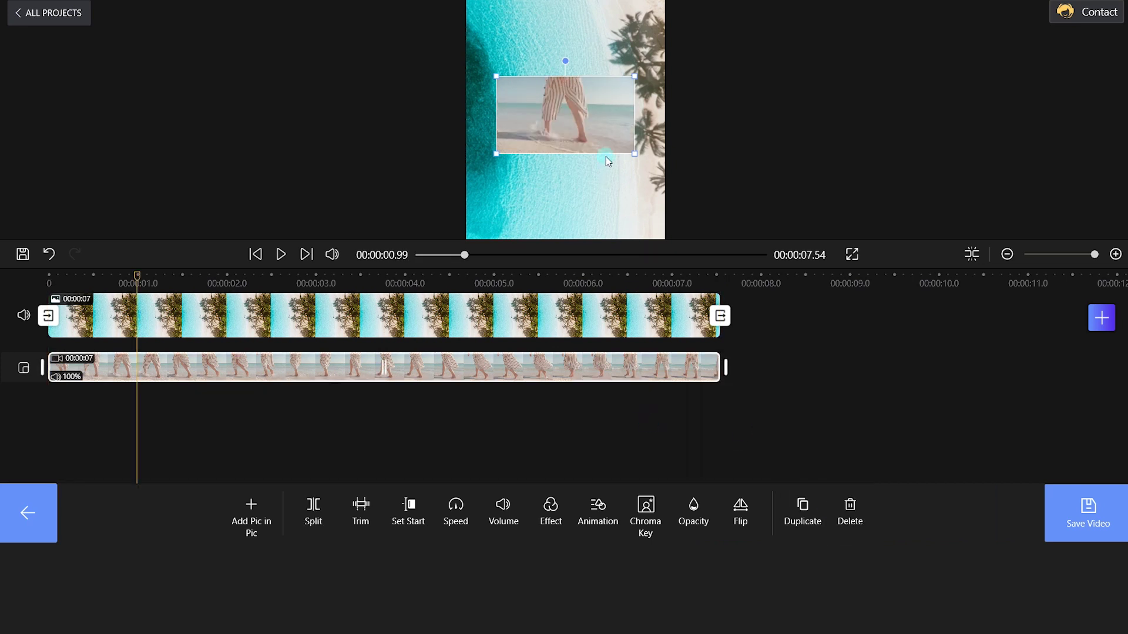
- Resize and position the walking overlay so it spans the middle of the frame
{"action": "left_click_drag", "start_coordinate": [634, 154], "coordinate": [673, 165]}
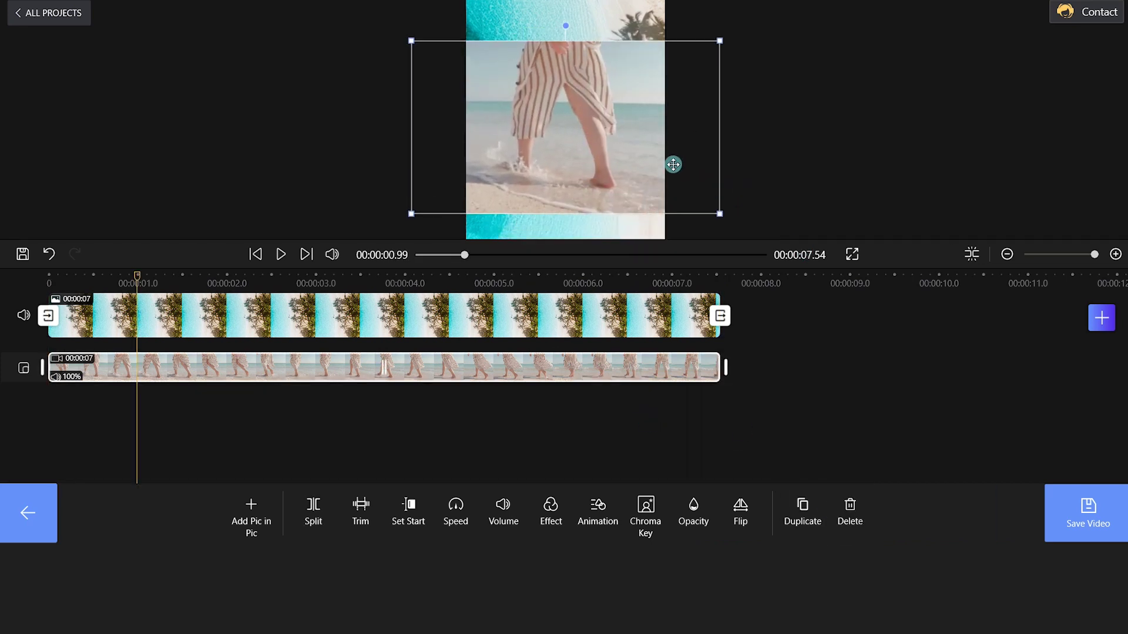
{"action": "left_click_drag", "start_coordinate": [726, 215], "coordinate": [713, 212]}
{"action": "left_click_drag", "start_coordinate": [618, 154], "coordinate": [625, 152]}
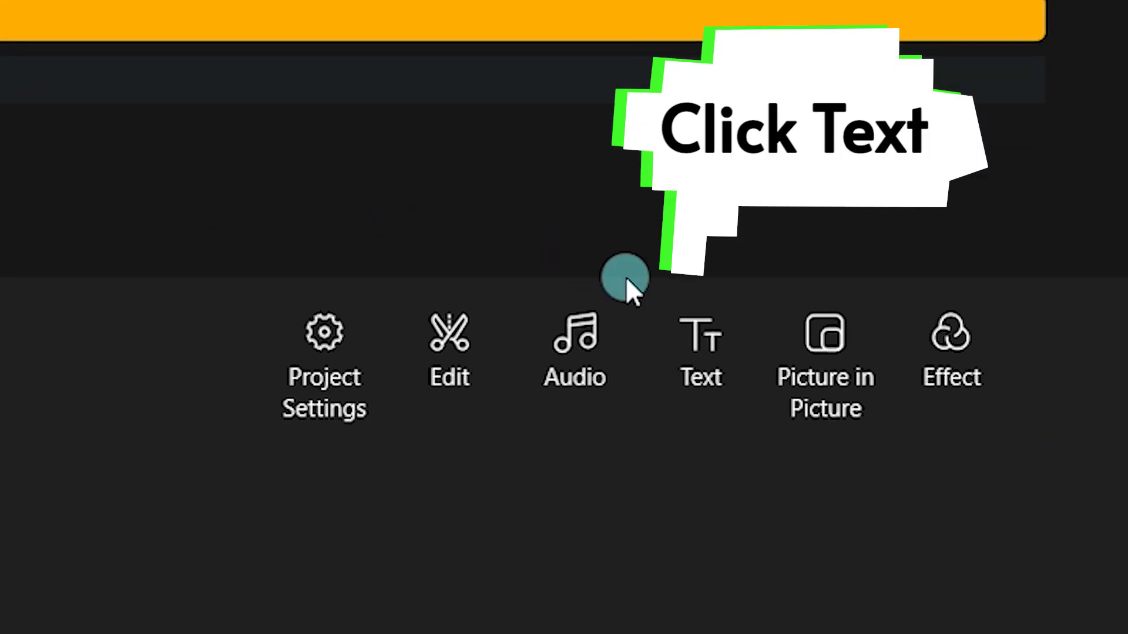
{"action": "left_click", "coordinate": [713, 310]}
- Add a large SEASIDE title at the top, lasting the whole video
{"action": "left_click", "coordinate": [71, 312]}
{"action": "left_click", "coordinate": [306, 329]}
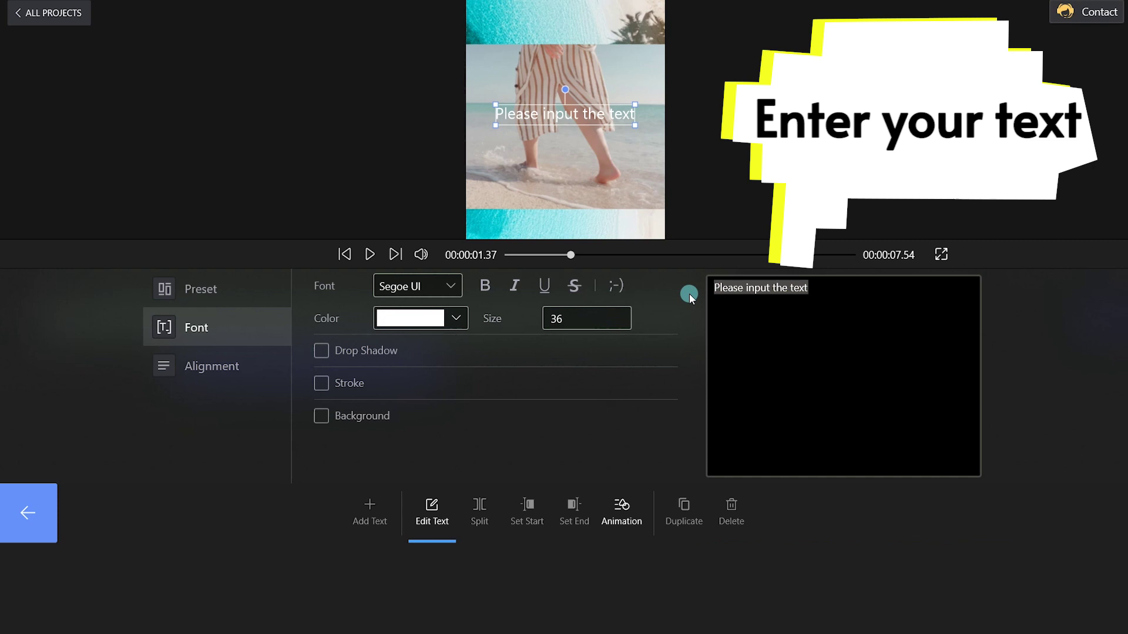
{"action": "type", "text": "SEASIDE"}
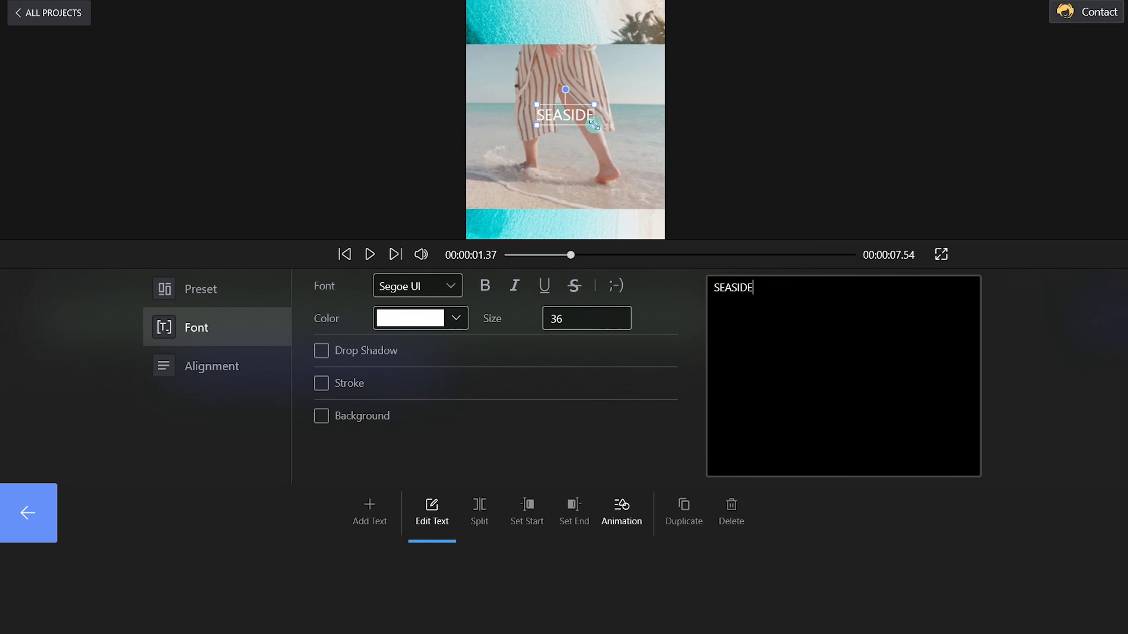
{"action": "left_click_drag", "start_coordinate": [594, 125], "coordinate": [565, 44]}
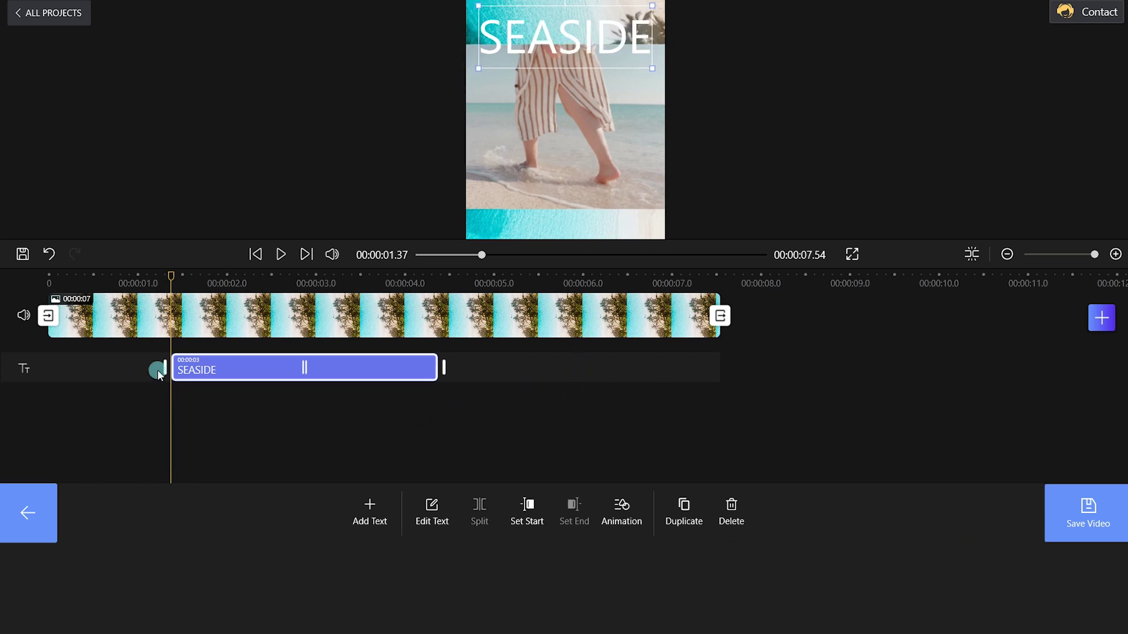
{"action": "left_click_drag", "start_coordinate": [163, 367], "coordinate": [32, 358]}
{"action": "left_click_drag", "start_coordinate": [444, 367], "coordinate": [733, 374]}
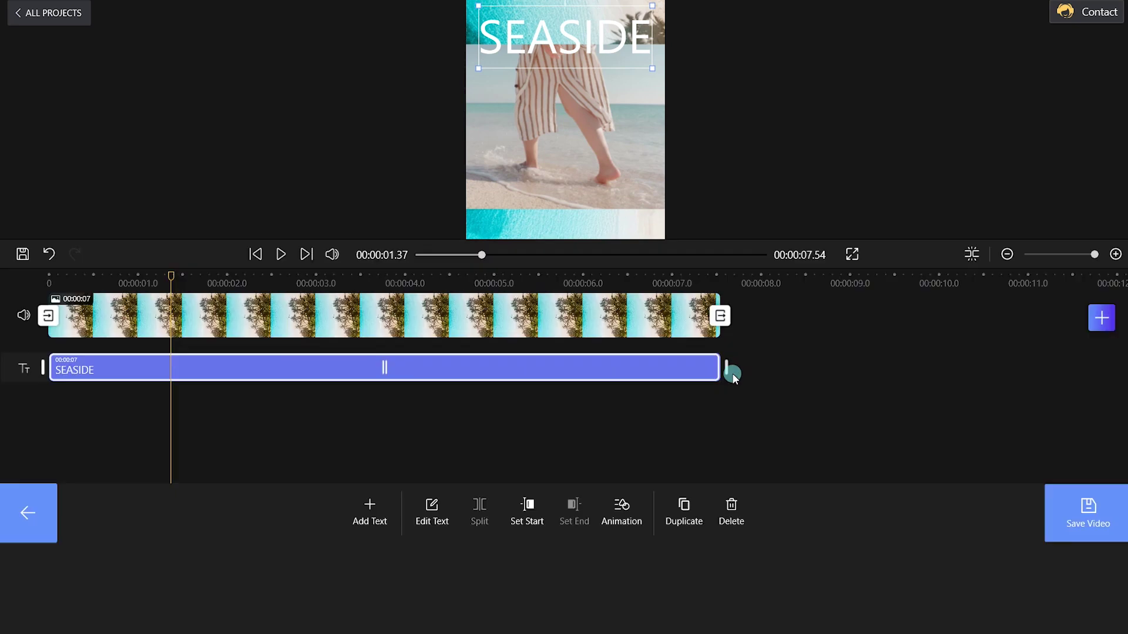
- Add a second text reading 'romantic' in the Cookie font
{"action": "left_click", "coordinate": [370, 508]}
{"action": "left_click", "coordinate": [432, 510]}
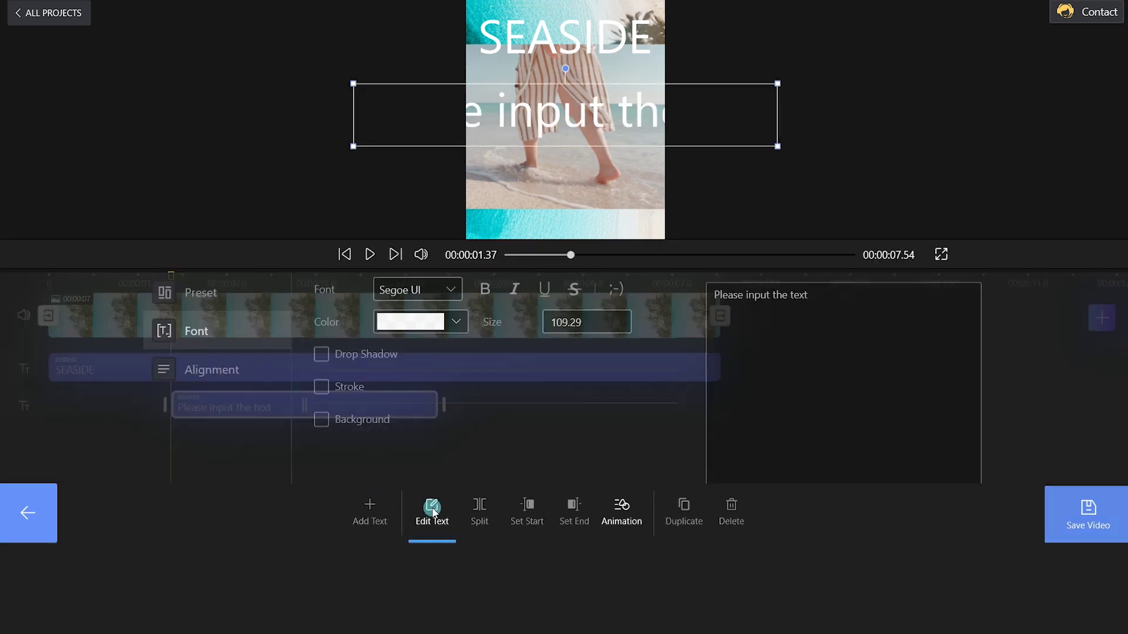
{"action": "left_click", "coordinate": [875, 293]}
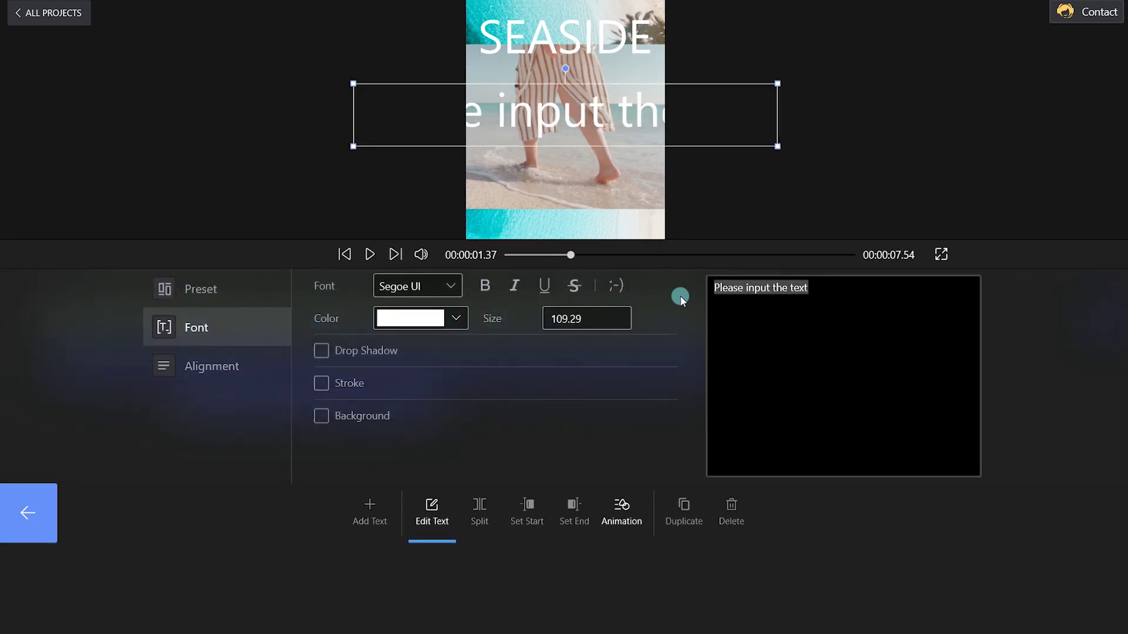
{"action": "type", "text": "romantic"}
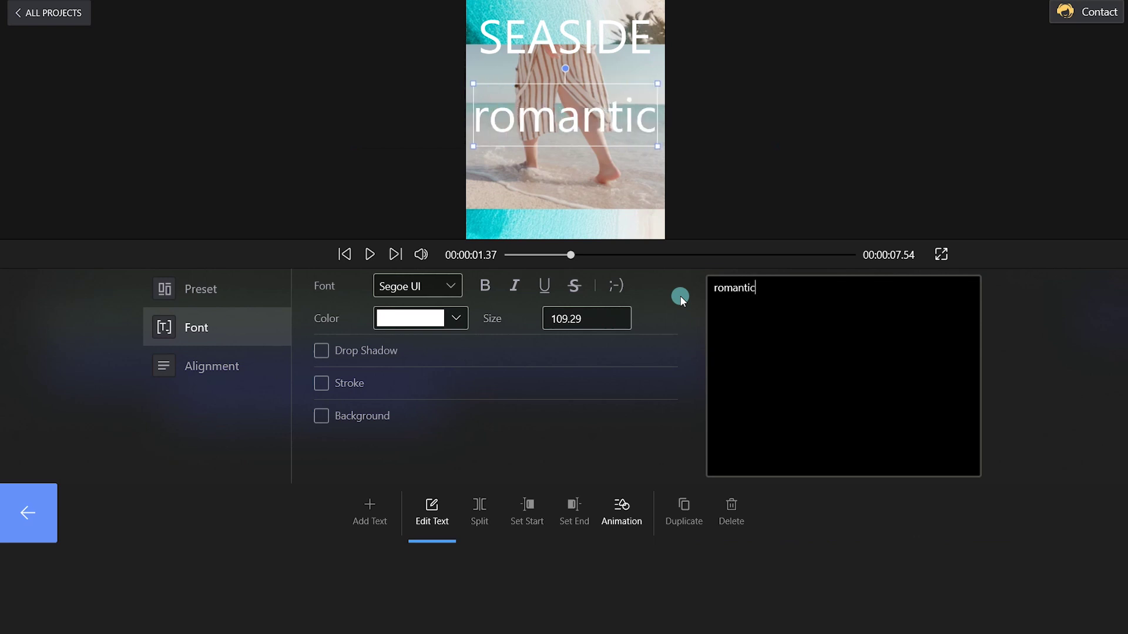
{"action": "left_click", "coordinate": [452, 288]}
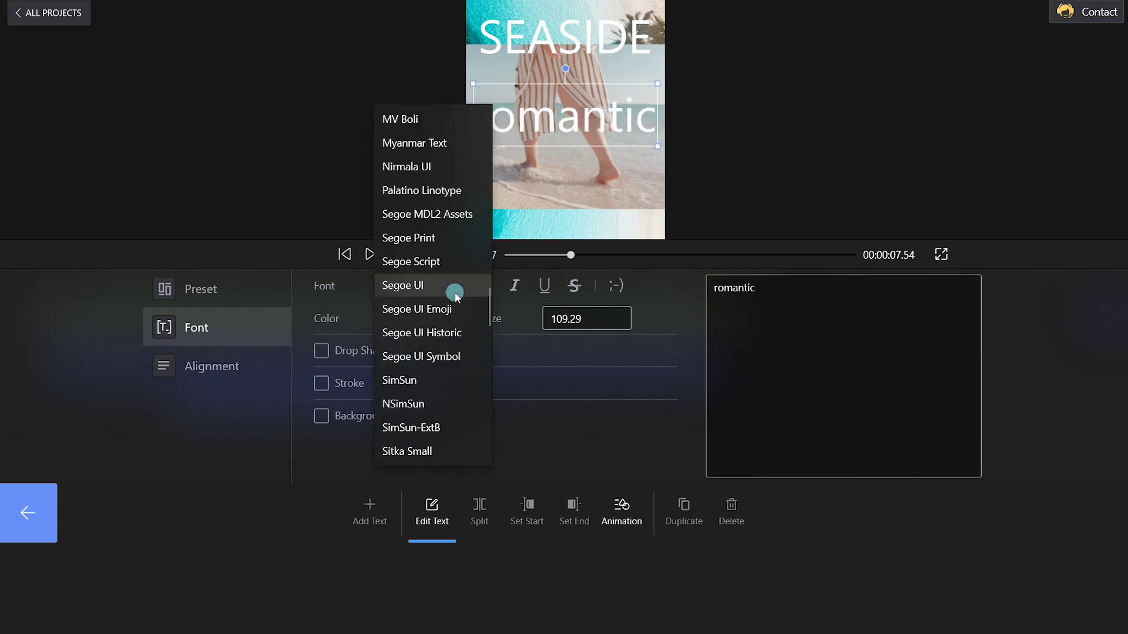
{"action": "scroll", "coordinate": [452, 291], "scroll_direction": "up", "scroll_amount": 5}
{"action": "scroll", "coordinate": [440, 264], "scroll_direction": "up", "scroll_amount": 10}
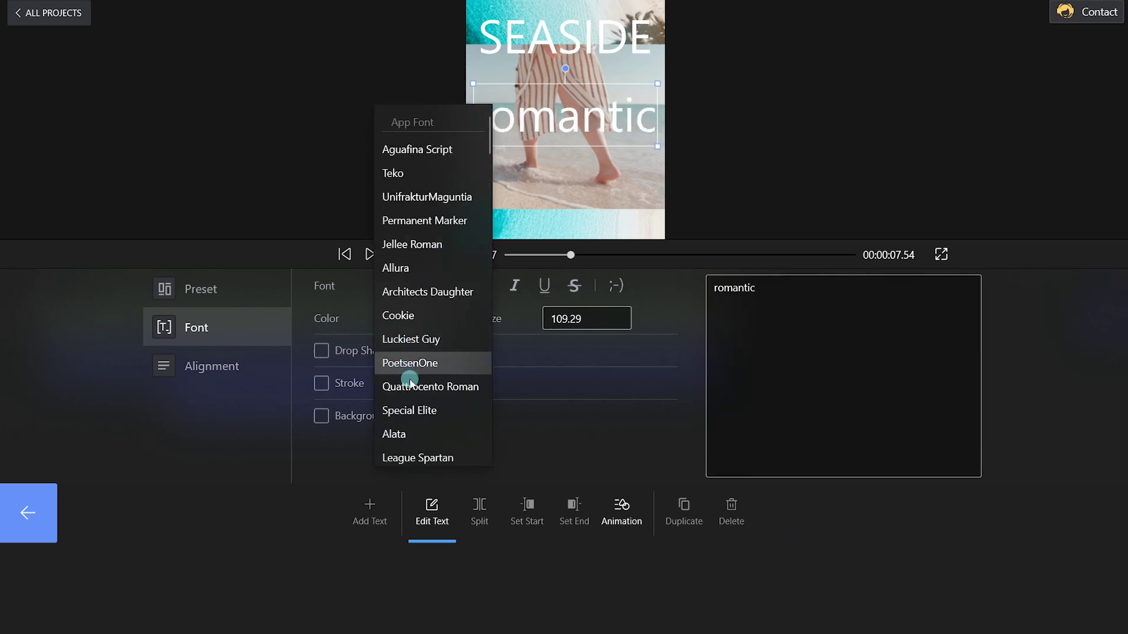
{"action": "scroll", "coordinate": [411, 329], "scroll_direction": "down", "scroll_amount": 1}
{"action": "left_click", "coordinate": [403, 262]}
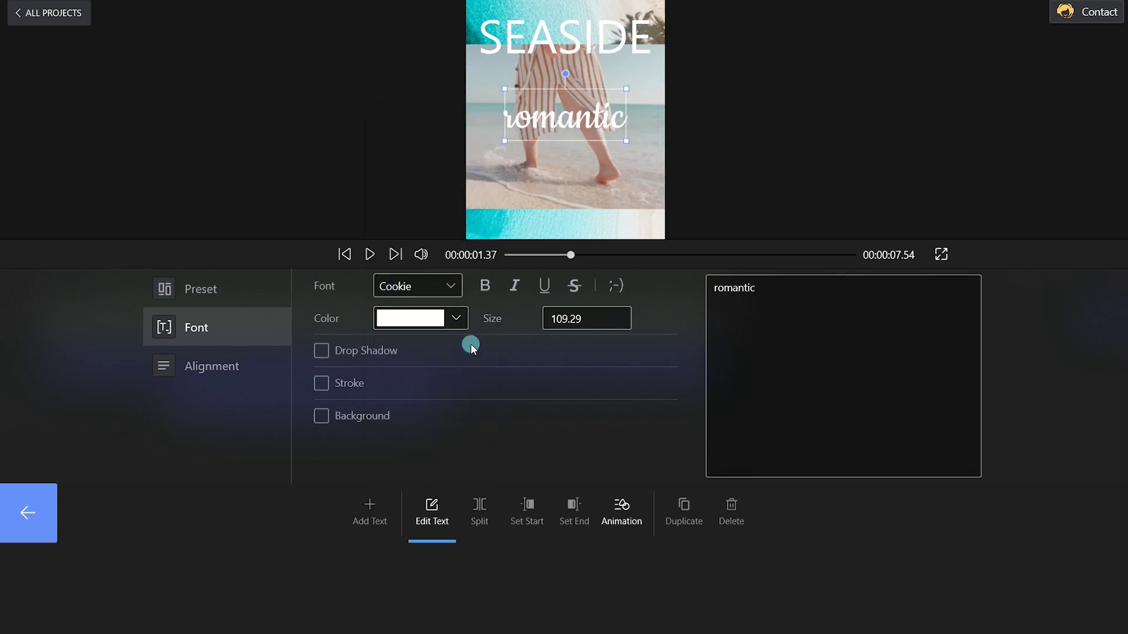
- Shrink 'romantic', place it at the lower right, and stretch it across the video
{"action": "left_click_drag", "start_coordinate": [571, 124], "coordinate": [612, 201]}
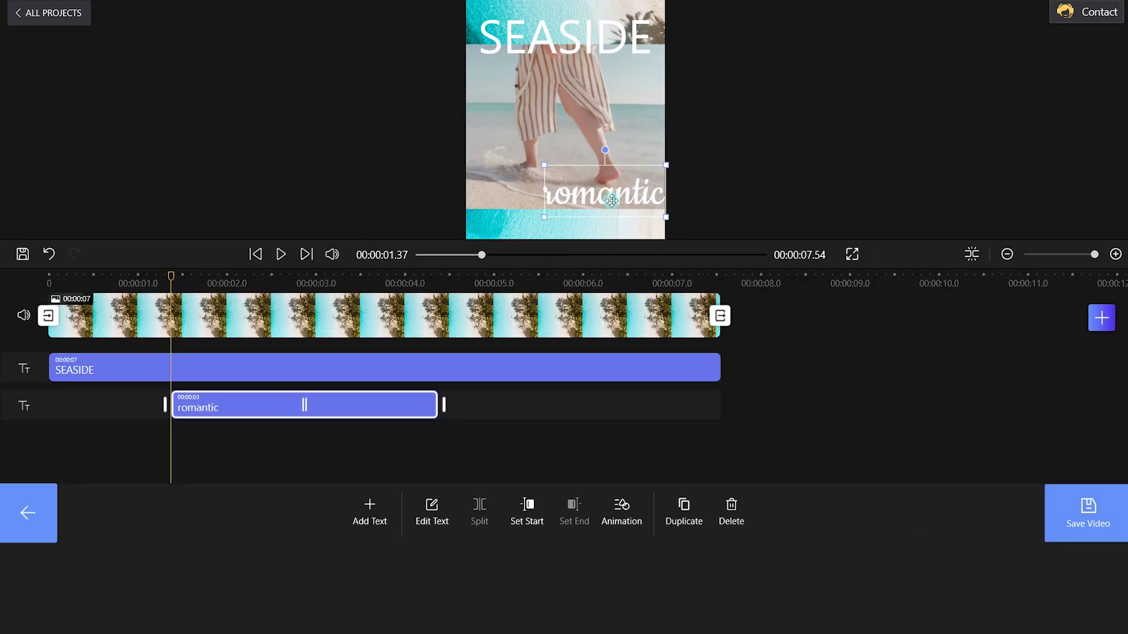
{"action": "left_click_drag", "start_coordinate": [543, 164], "coordinate": [555, 175]}
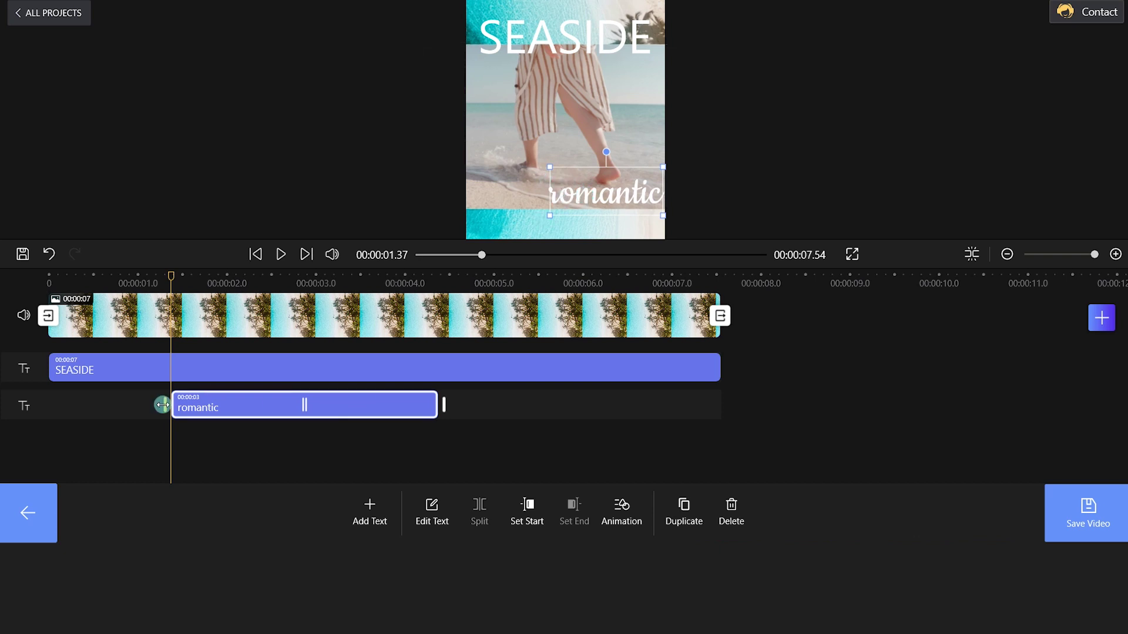
{"action": "left_click_drag", "start_coordinate": [164, 405], "coordinate": [43, 404]}
{"action": "left_click_drag", "start_coordinate": [444, 404], "coordinate": [699, 428]}
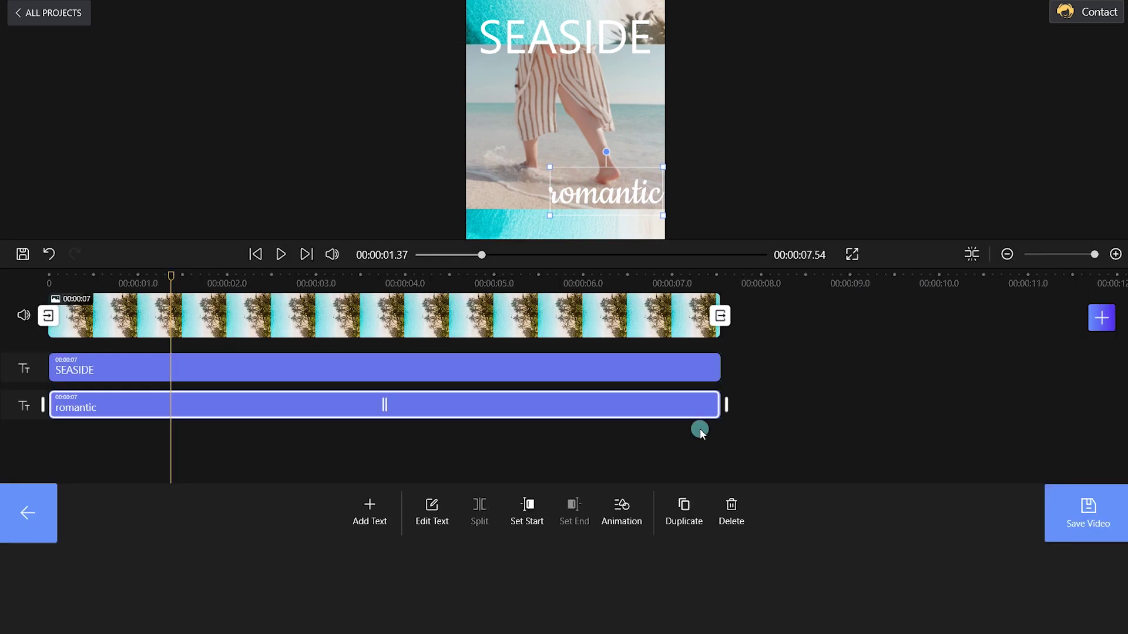
{"action": "left_click", "coordinate": [370, 506]}
- Replace the new text layer's placeholder with a heart emoji
{"action": "left_click", "coordinate": [430, 509]}
{"action": "left_click", "coordinate": [831, 281]}
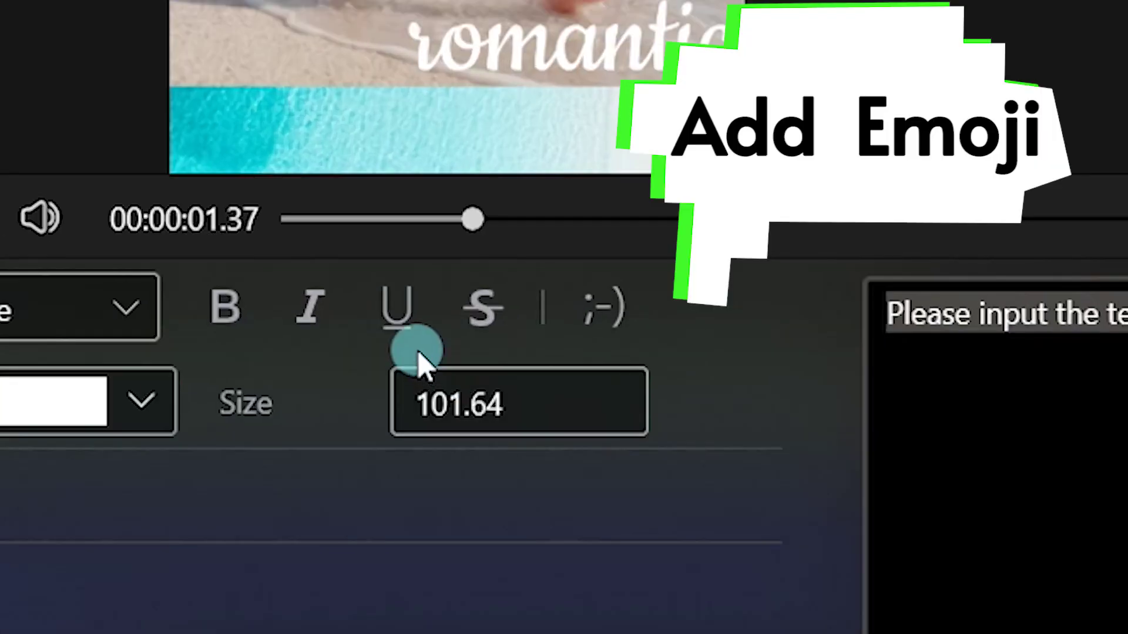
{"action": "left_click", "coordinate": [614, 288]}
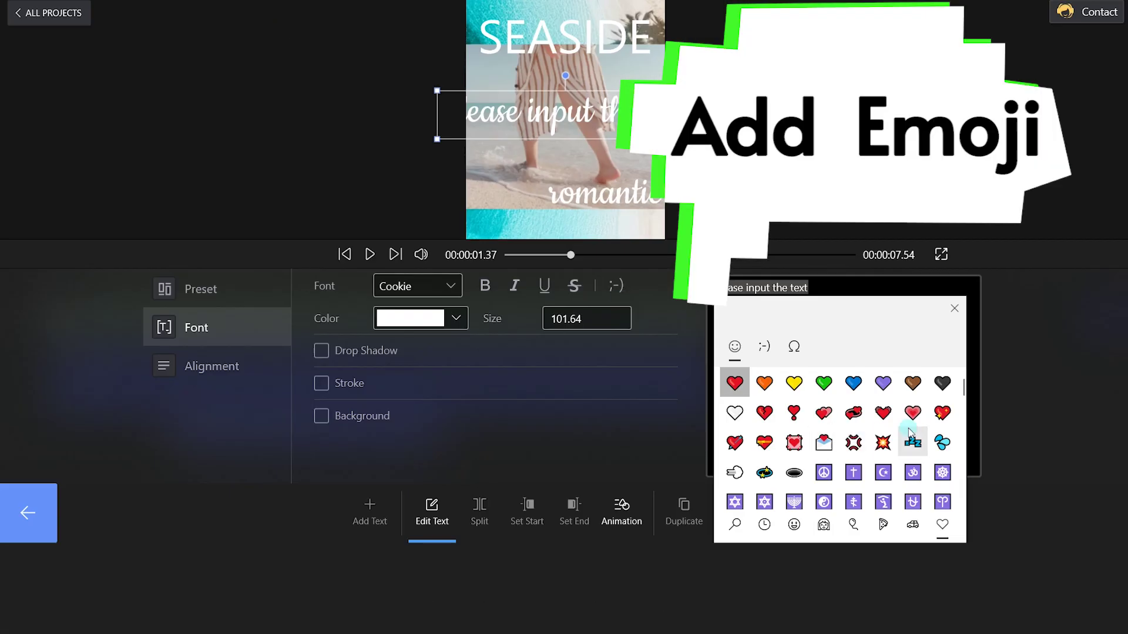
{"action": "left_click", "coordinate": [913, 414]}
{"action": "left_click", "coordinate": [954, 309]}
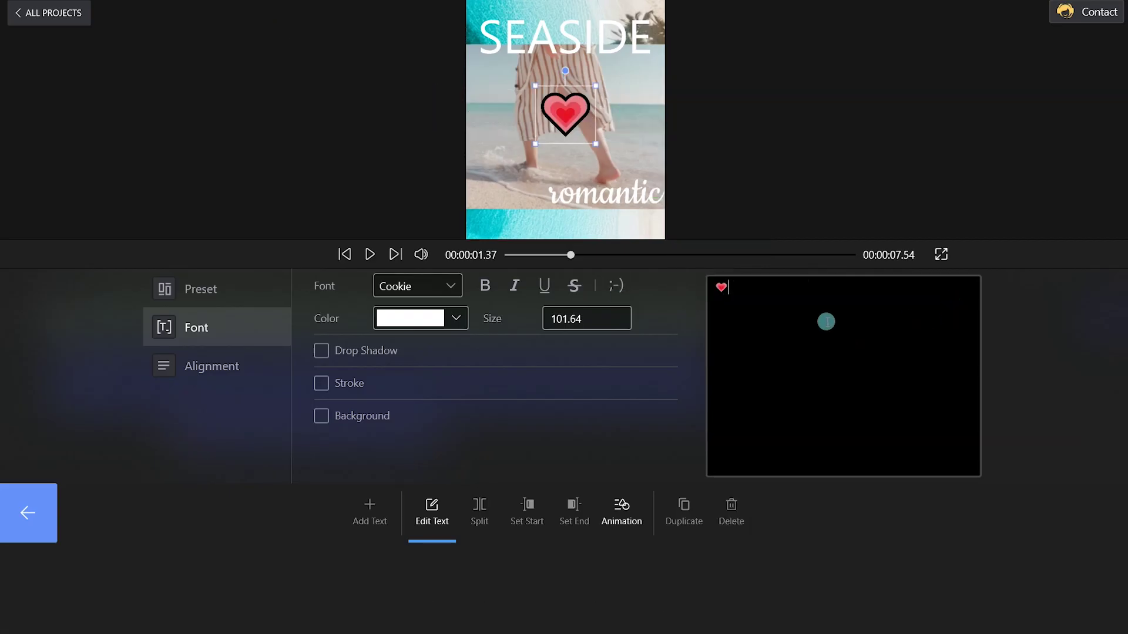
- Tilt the heart about 18 degrees, set it above 'romantic', and span the video
{"action": "left_click_drag", "start_coordinate": [567, 71], "coordinate": [586, 70]}
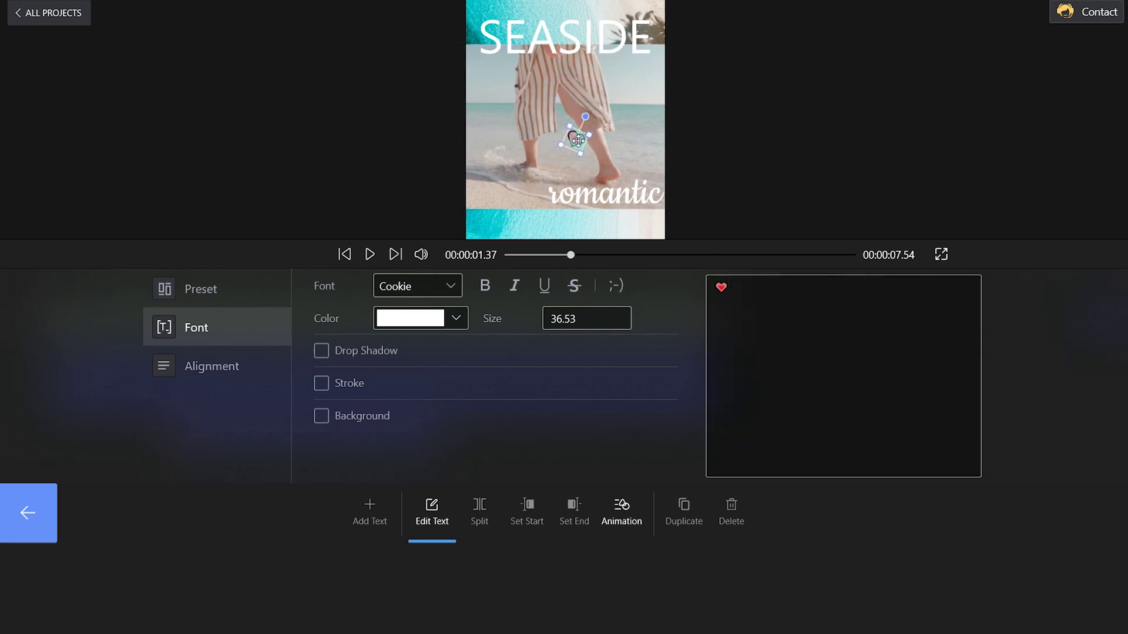
{"action": "left_click_drag", "start_coordinate": [578, 140], "coordinate": [658, 166]}
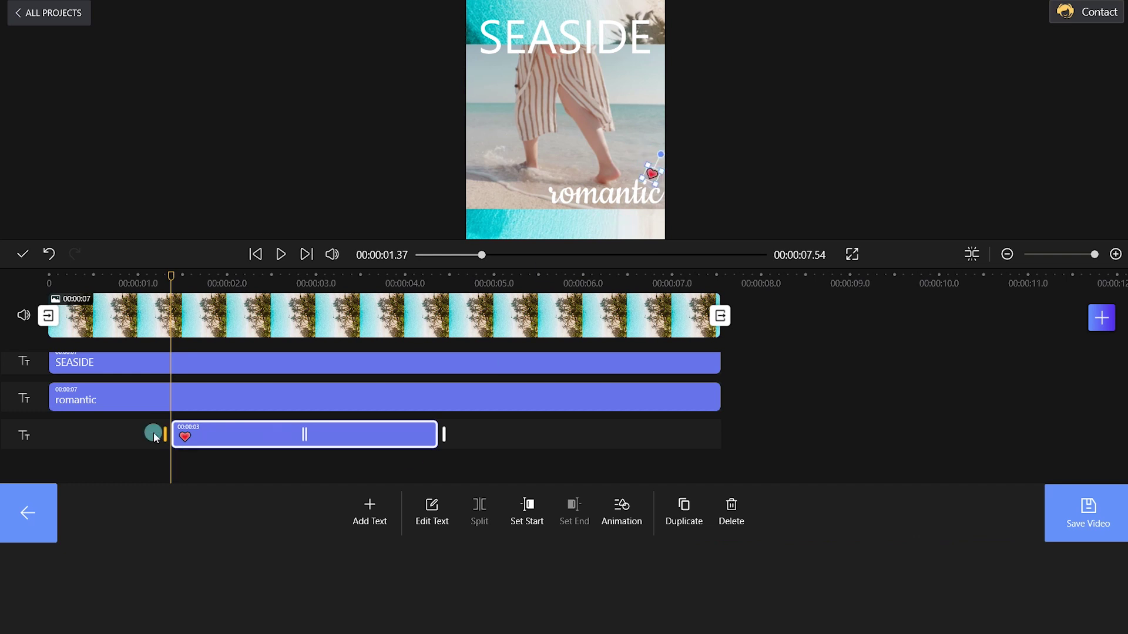
{"action": "left_click_drag", "start_coordinate": [156, 438], "coordinate": [45, 435]}
{"action": "left_click_drag", "start_coordinate": [444, 434], "coordinate": [724, 438]}
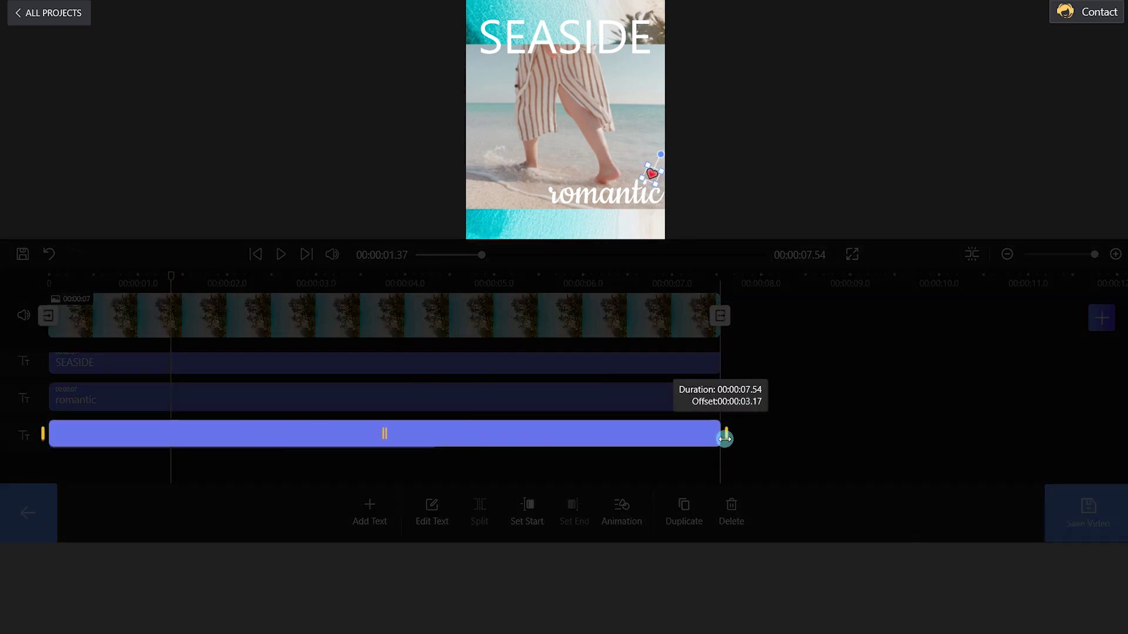
- Add another text layer containing a surfing emoji
{"action": "left_click", "coordinate": [370, 504]}
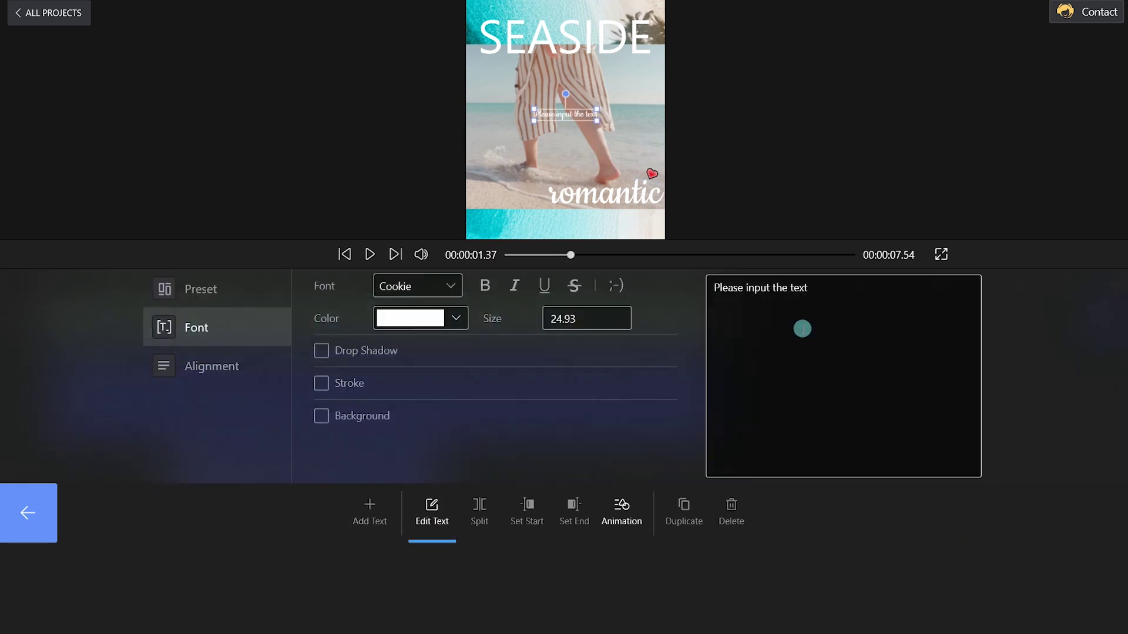
{"action": "left_click", "coordinate": [615, 285]}
{"action": "scroll", "coordinate": [837, 453], "scroll_direction": "down", "scroll_amount": 3}
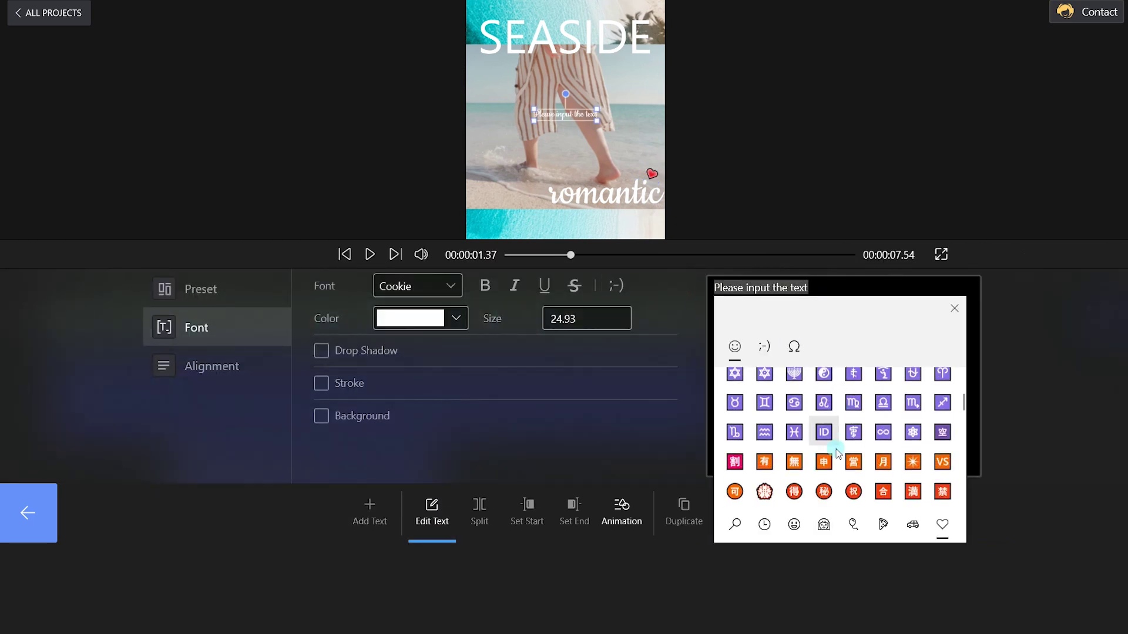
{"action": "scroll", "coordinate": [837, 453], "scroll_direction": "up", "scroll_amount": 10}
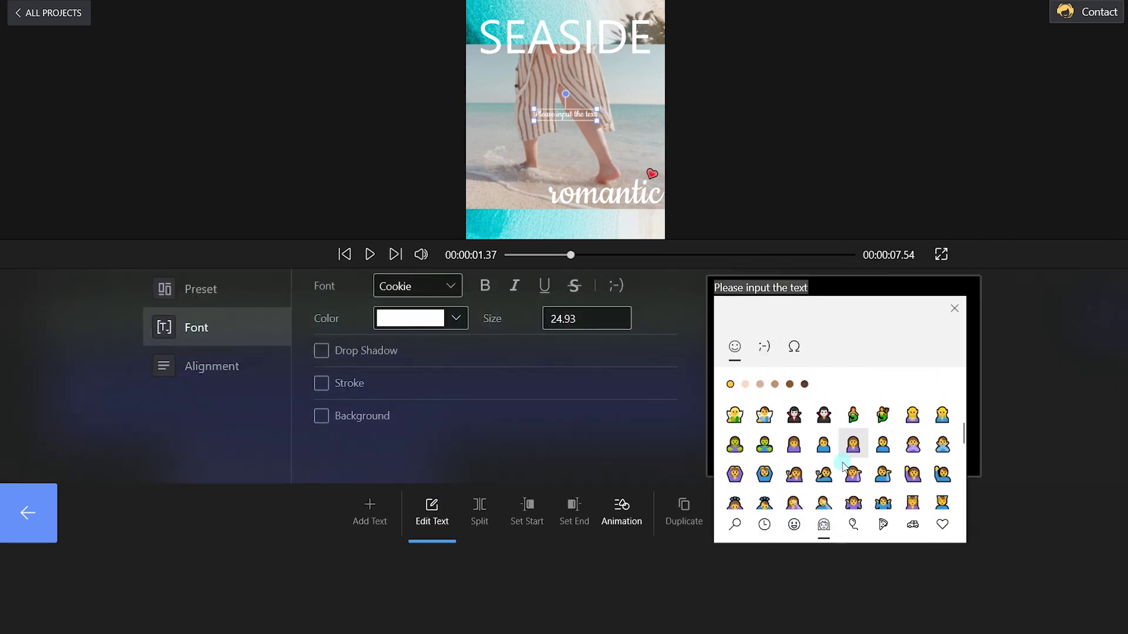
{"action": "scroll", "coordinate": [843, 467], "scroll_direction": "down", "scroll_amount": 4}
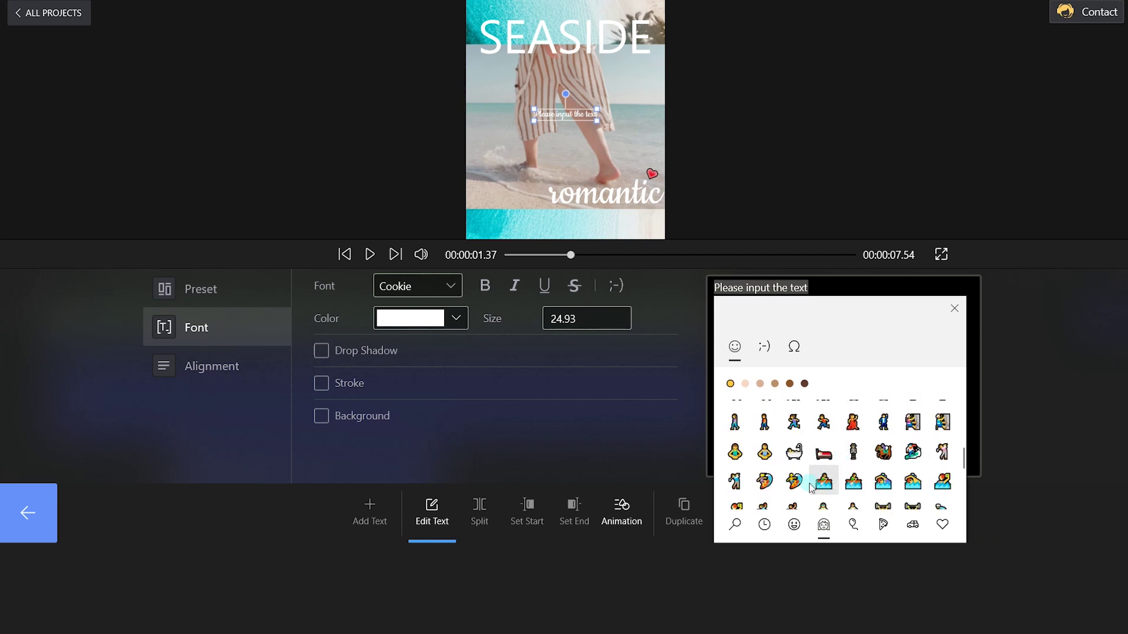
{"action": "left_click", "coordinate": [764, 482]}
{"action": "left_click", "coordinate": [955, 308]}
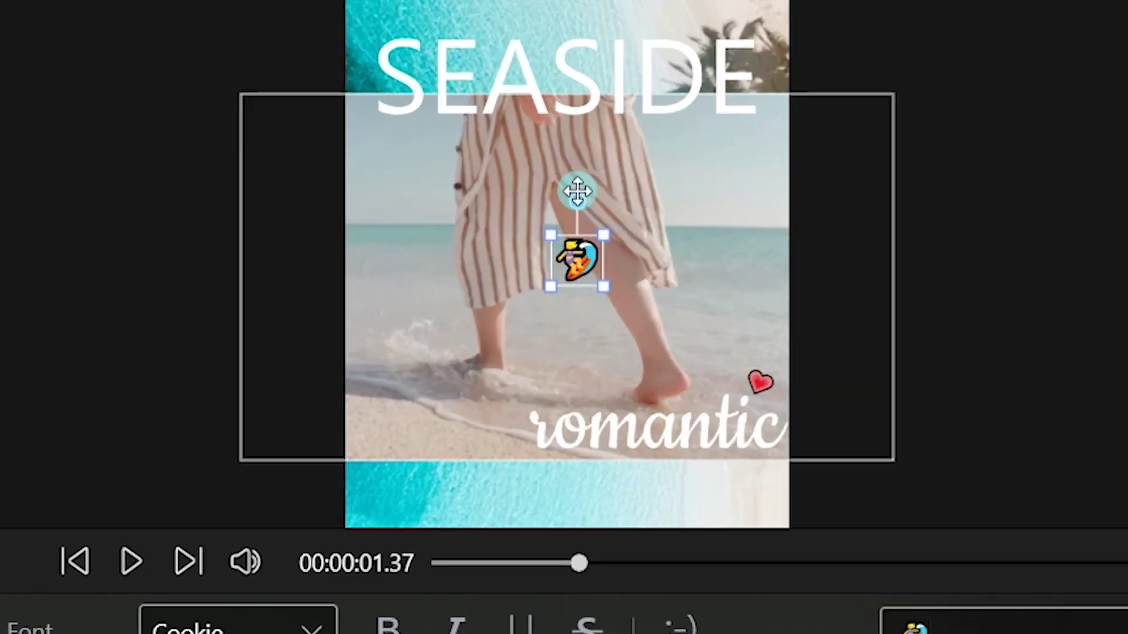
- Rotate the surfer clockwise, place it beside 'romantic', and start it at the beginning
{"action": "left_click_drag", "start_coordinate": [565, 92], "coordinate": [584, 101]}
{"action": "left_click_drag", "start_coordinate": [577, 259], "coordinate": [495, 386]}
{"action": "left_click_drag", "start_coordinate": [489, 433], "coordinate": [491, 442]}
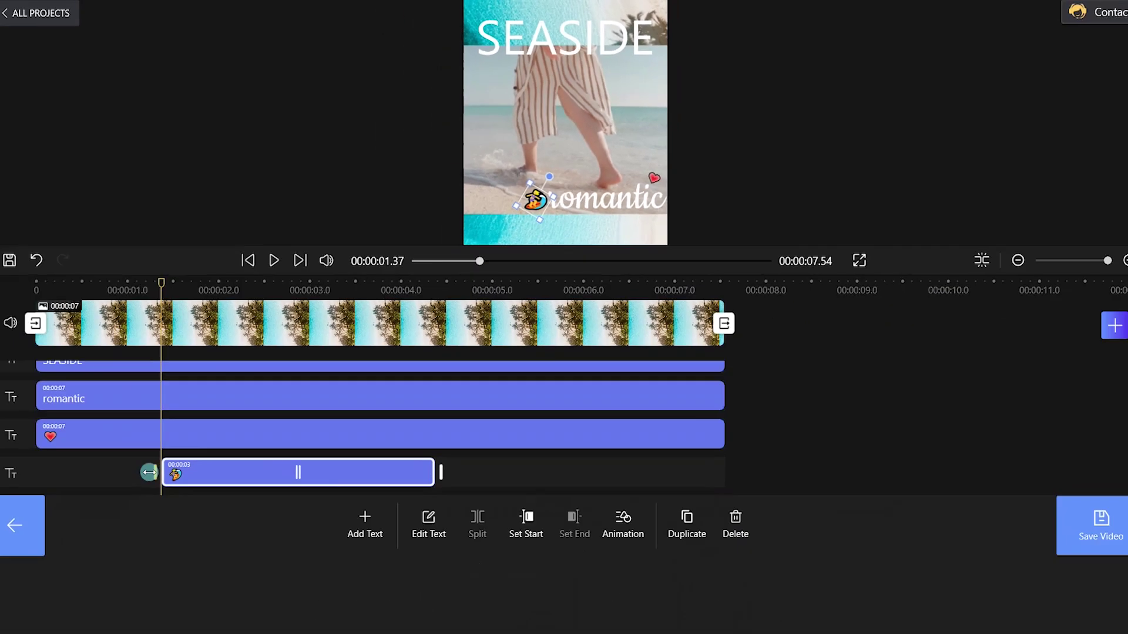
{"action": "left_click_drag", "start_coordinate": [149, 472], "coordinate": [12, 472]}
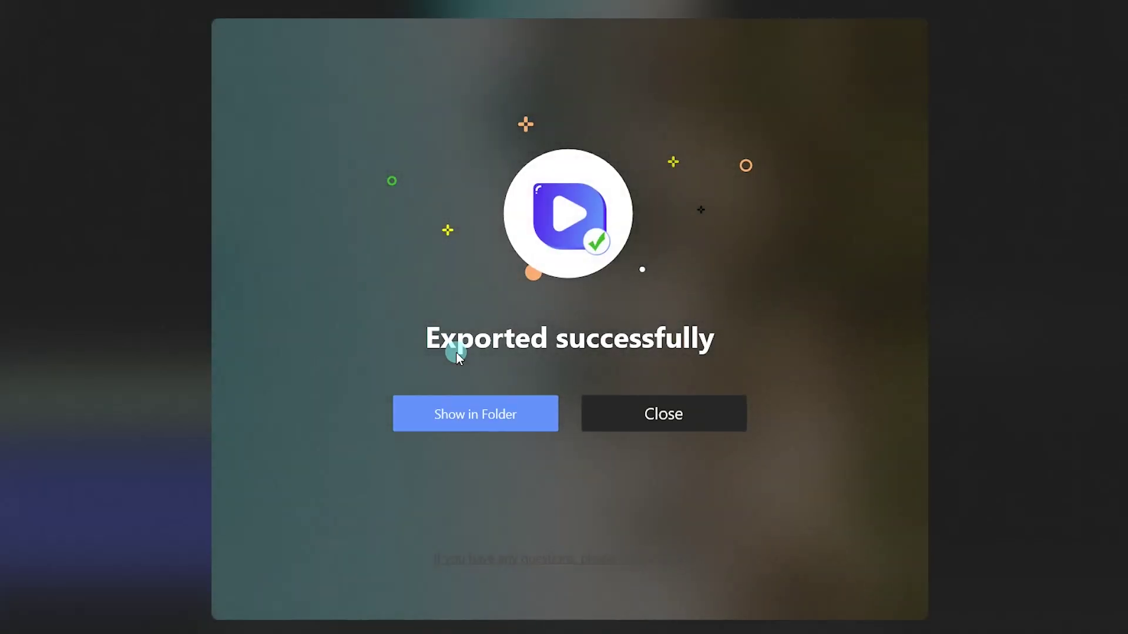
- Close the Exported successfully dialog for the SEASIDE beach video
{"action": "left_click", "coordinate": [692, 428]}
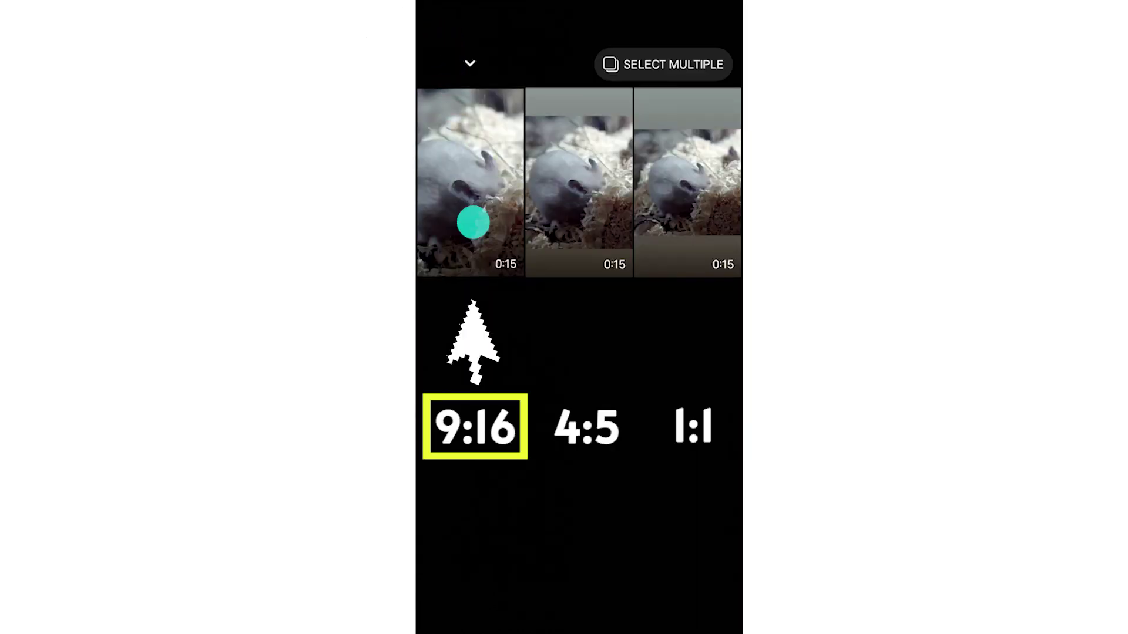
- Pick the hamster video from the gallery so it opens as a 9:16 Instagram story
{"action": "left_click", "coordinate": [473, 222]}
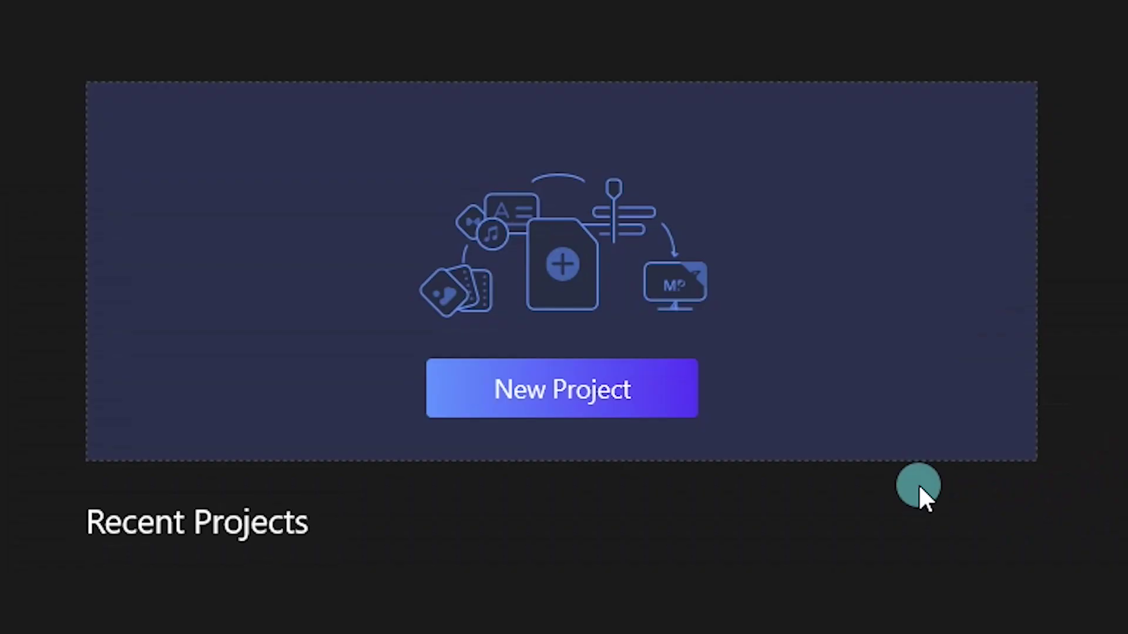
- Create a new project with the 47-second hamster clip and set its aspect ratio to TikTok/IGTV 9:16
{"action": "left_click", "coordinate": [683, 388]}
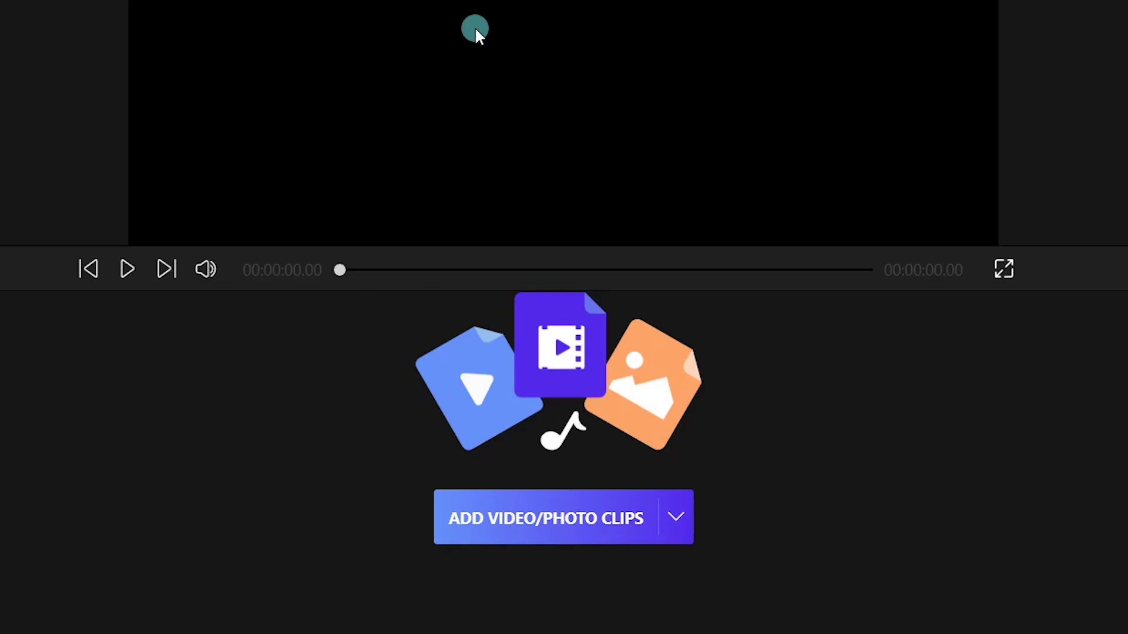
{"action": "left_click", "coordinate": [566, 509]}
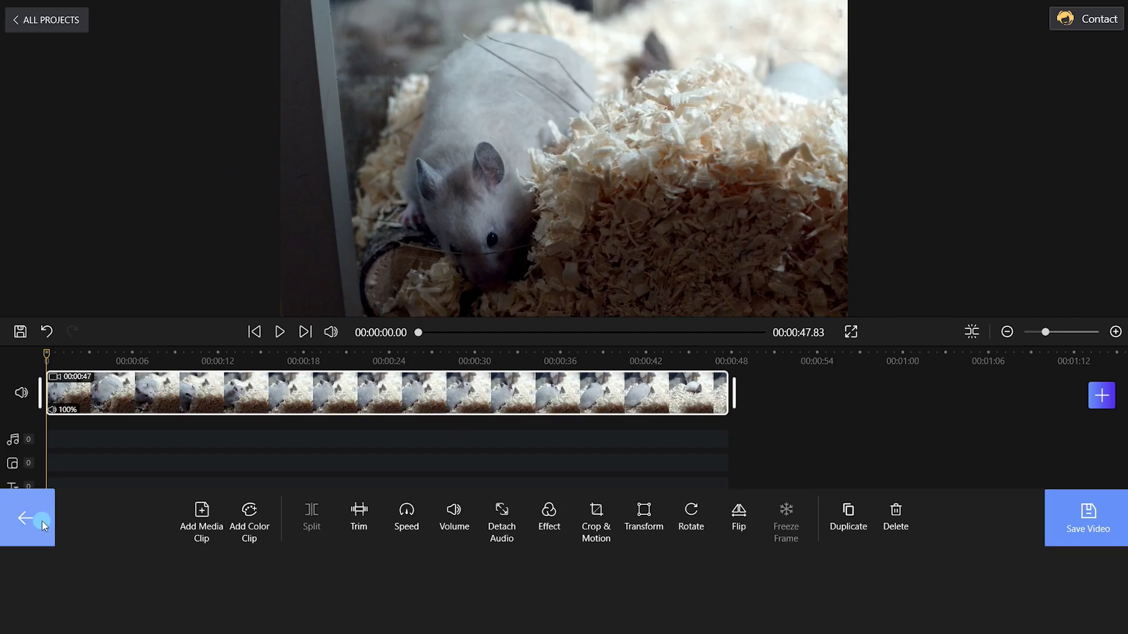
{"action": "left_click", "coordinate": [45, 525]}
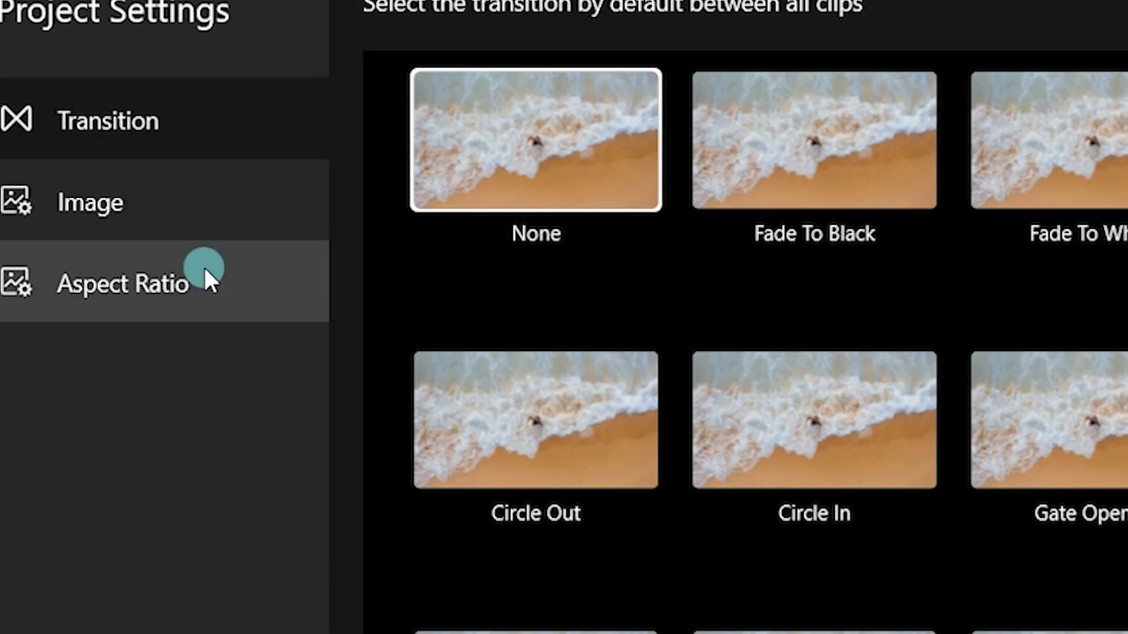
{"action": "left_click", "coordinate": [209, 276]}
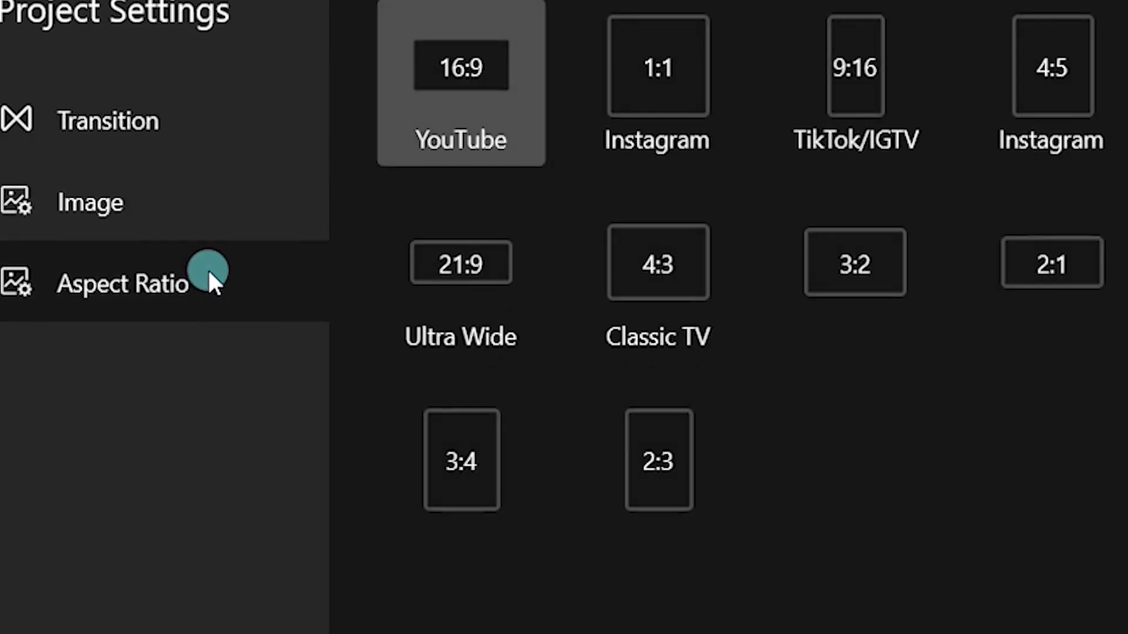
{"action": "left_click", "coordinate": [856, 94]}
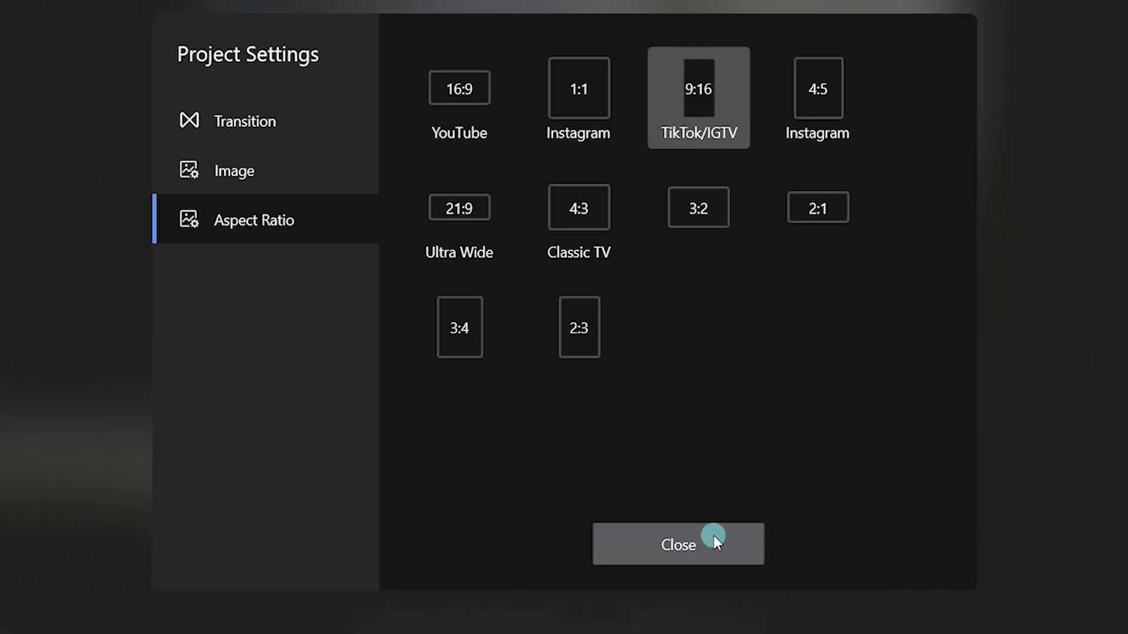
- Scale the hamster clip to about 3.19 and shift it right to fill the 9:16 frame
{"action": "left_click", "coordinate": [714, 536]}
{"action": "left_click", "coordinate": [650, 428]}
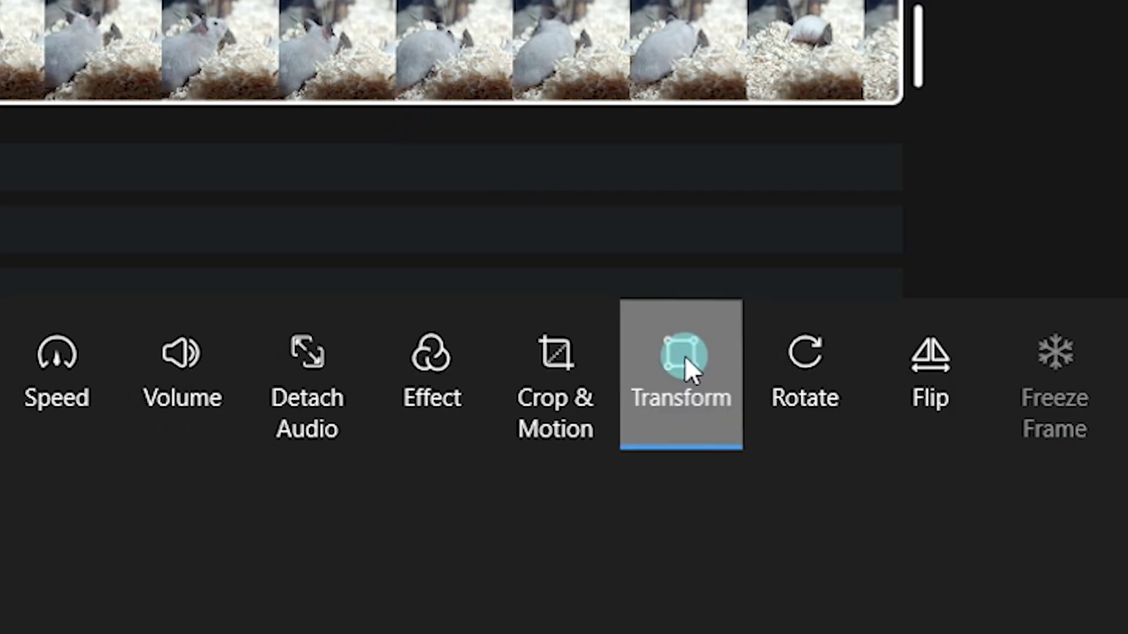
{"action": "left_click", "coordinate": [640, 514]}
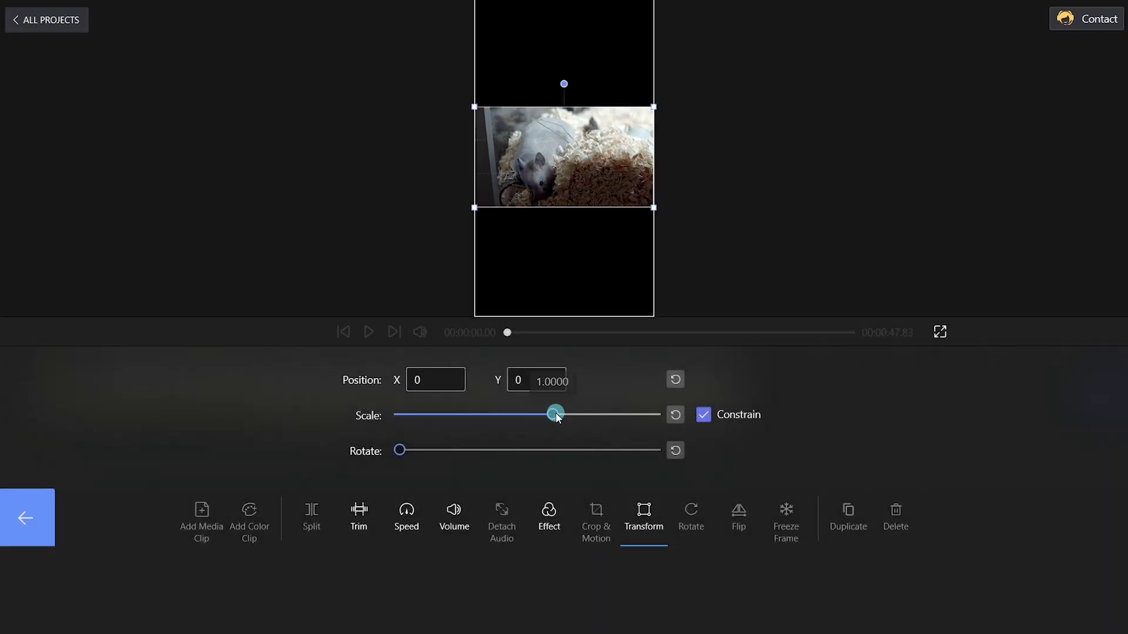
{"action": "left_click_drag", "start_coordinate": [556, 414], "coordinate": [609, 411]}
{"action": "left_click_drag", "start_coordinate": [570, 267], "coordinate": [645, 257]}
{"action": "left_click", "coordinate": [42, 515]}
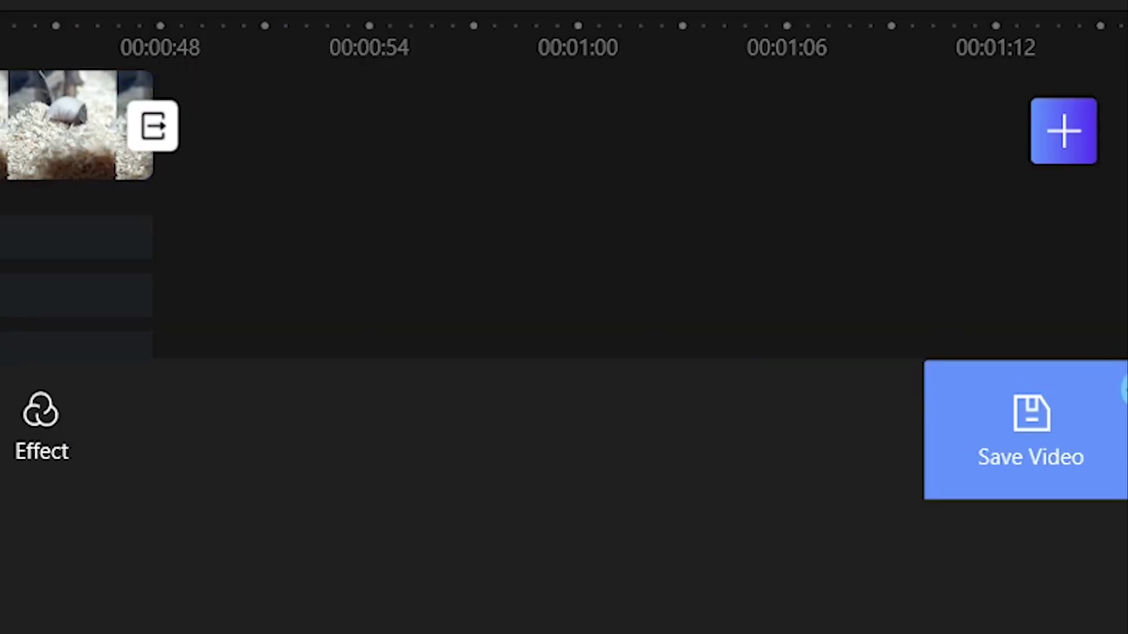